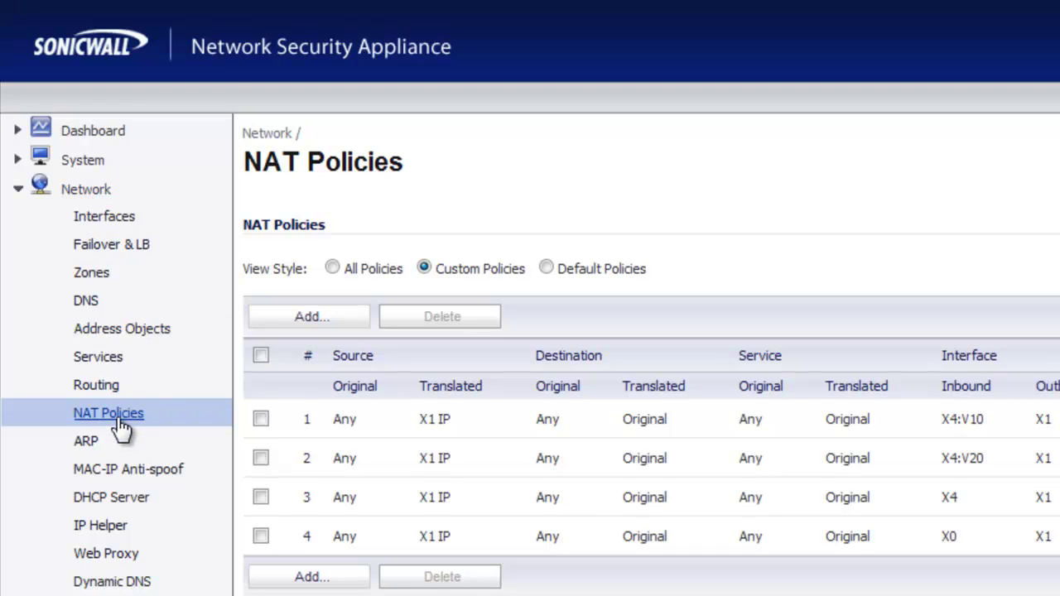
- Add a new custom NAT policy with original source Any and translated source Original
left_click(308, 318)
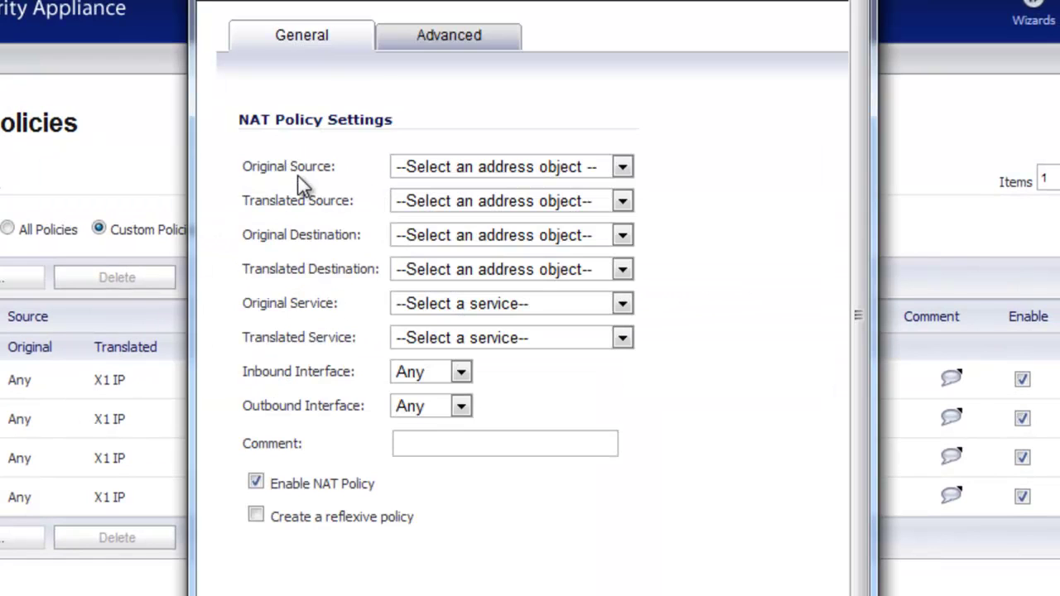
left_click(523, 177)
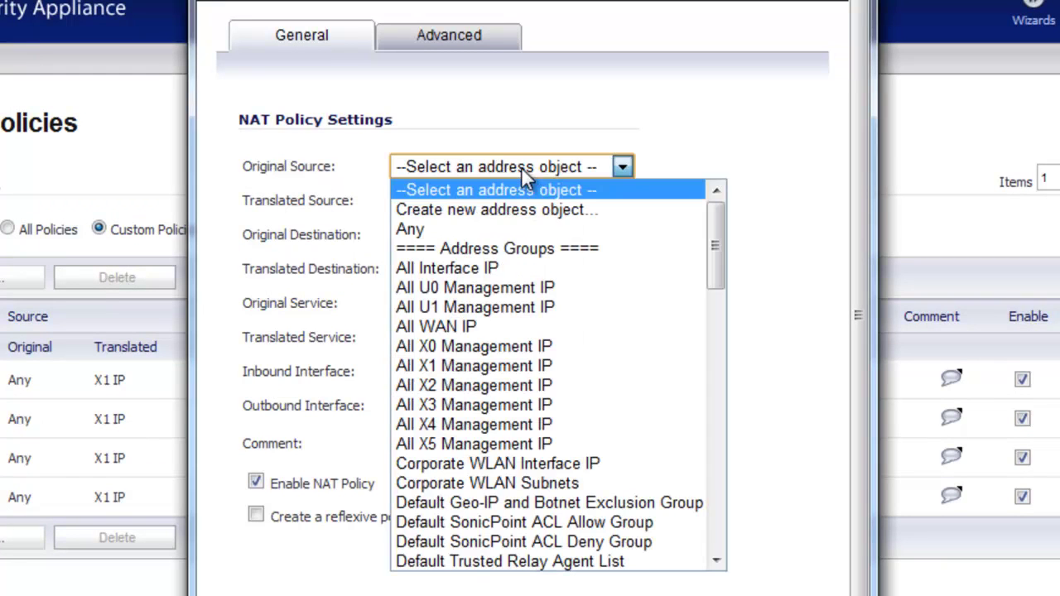
left_click(503, 228)
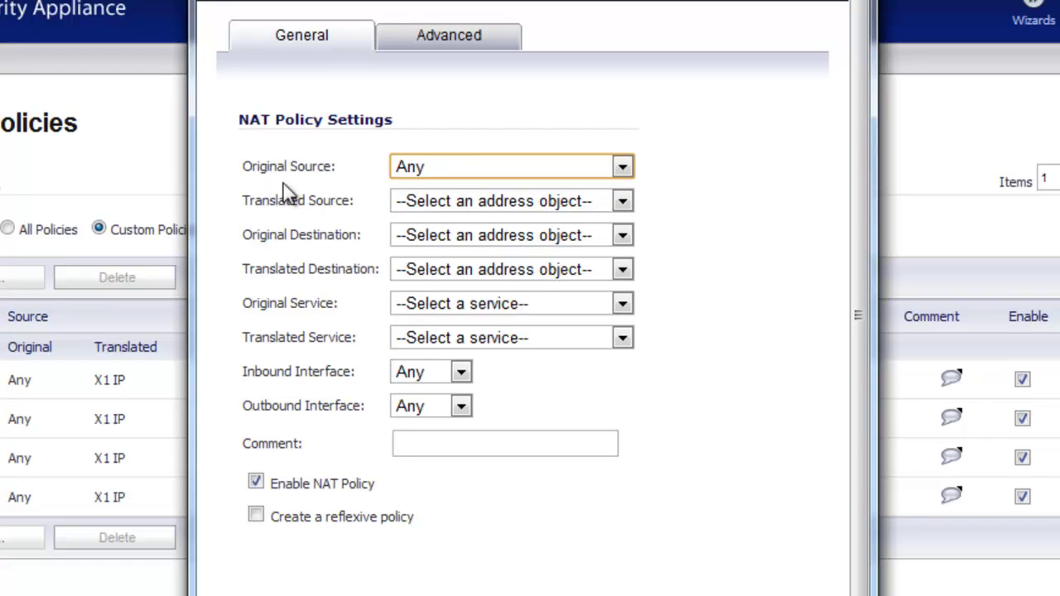
left_click(475, 202)
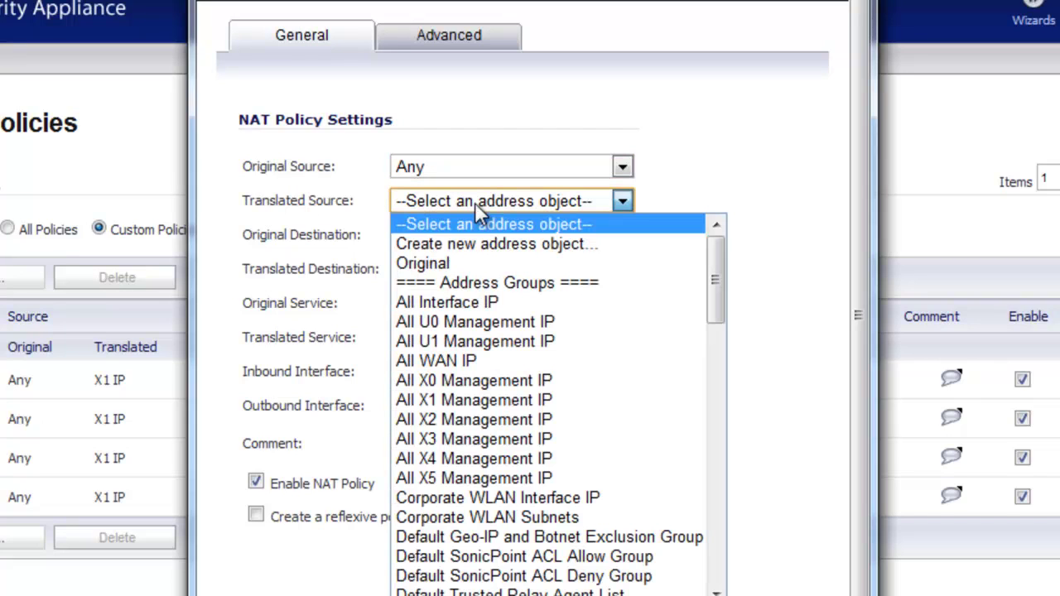
left_click(458, 266)
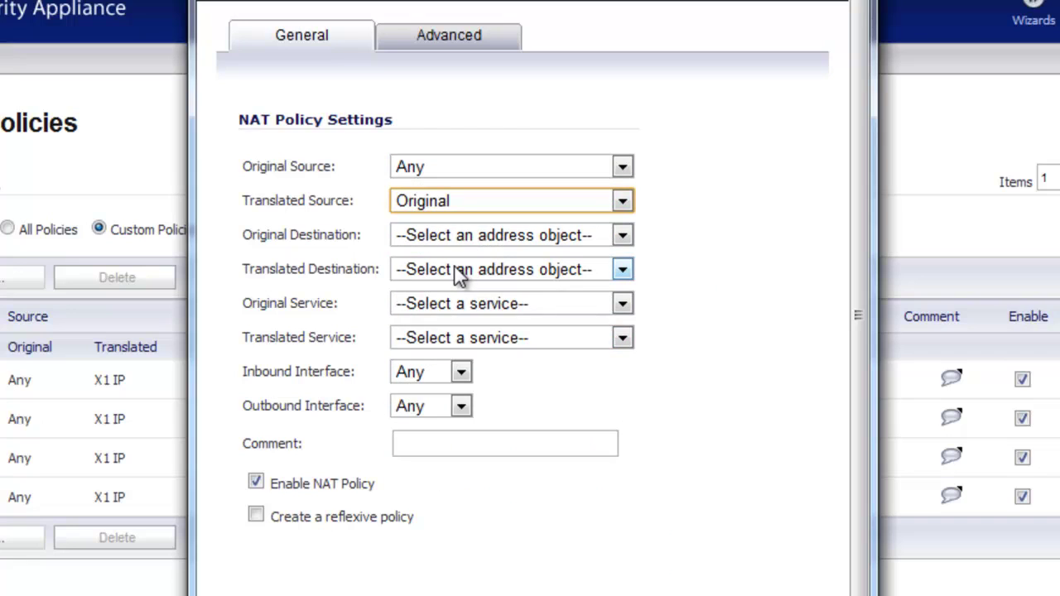
- Set the NAT policy's original destination to WAN Interface IP
left_click(485, 235)
key("w")
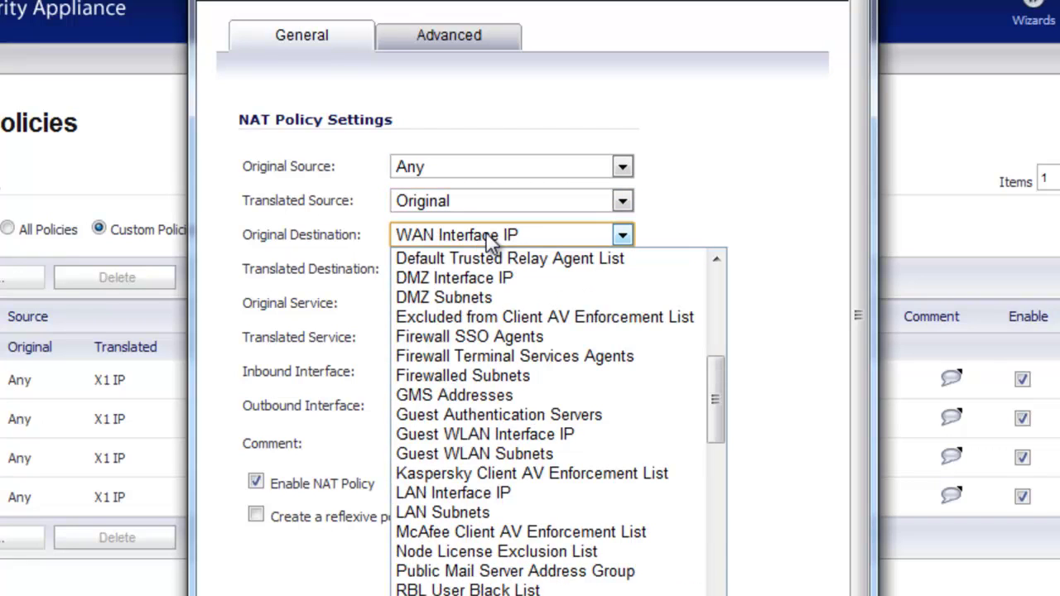
left_click(490, 238)
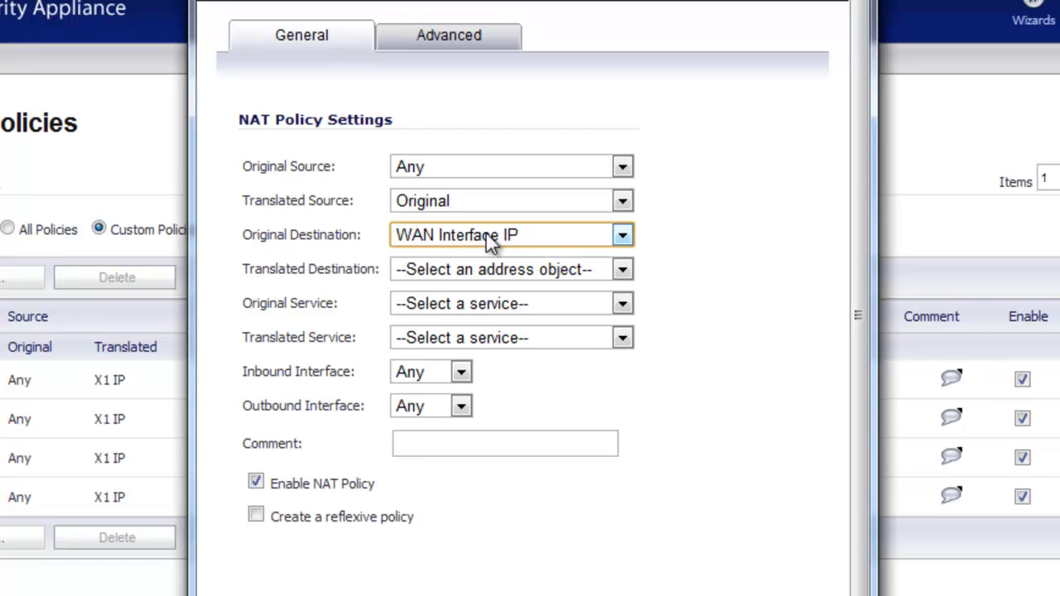
- Create a LAN host address object named Web Server with IP 10.254.254.100 for the policy's translated destination
left_click(495, 273)
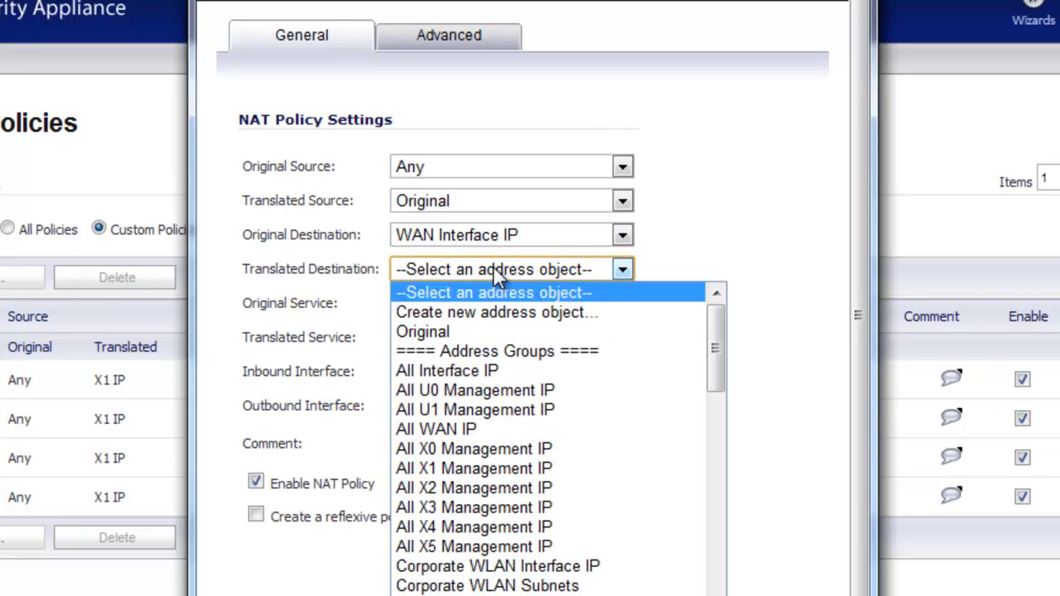
left_click(434, 319)
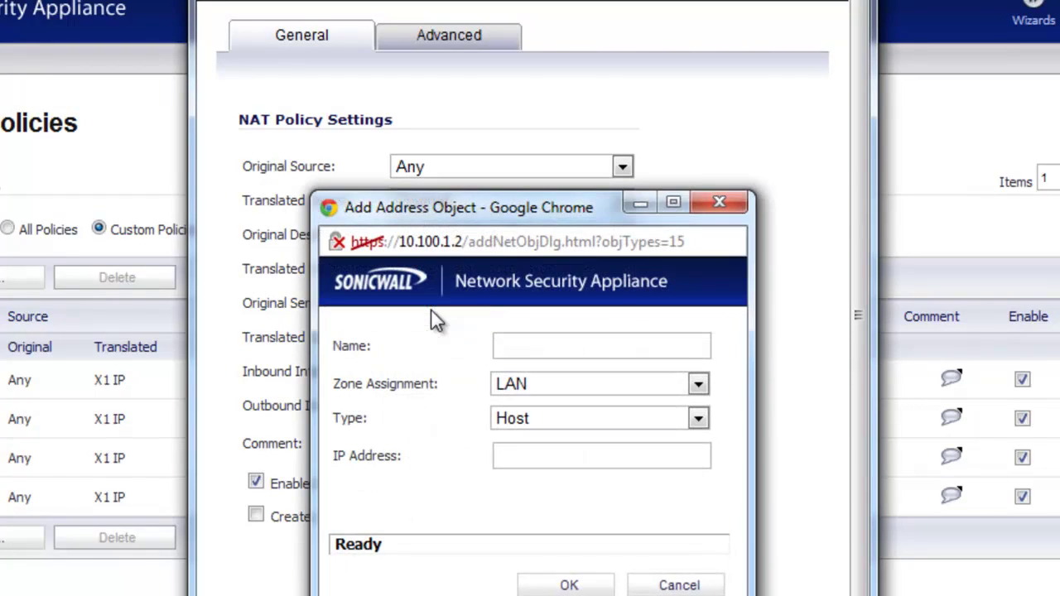
left_click(523, 347)
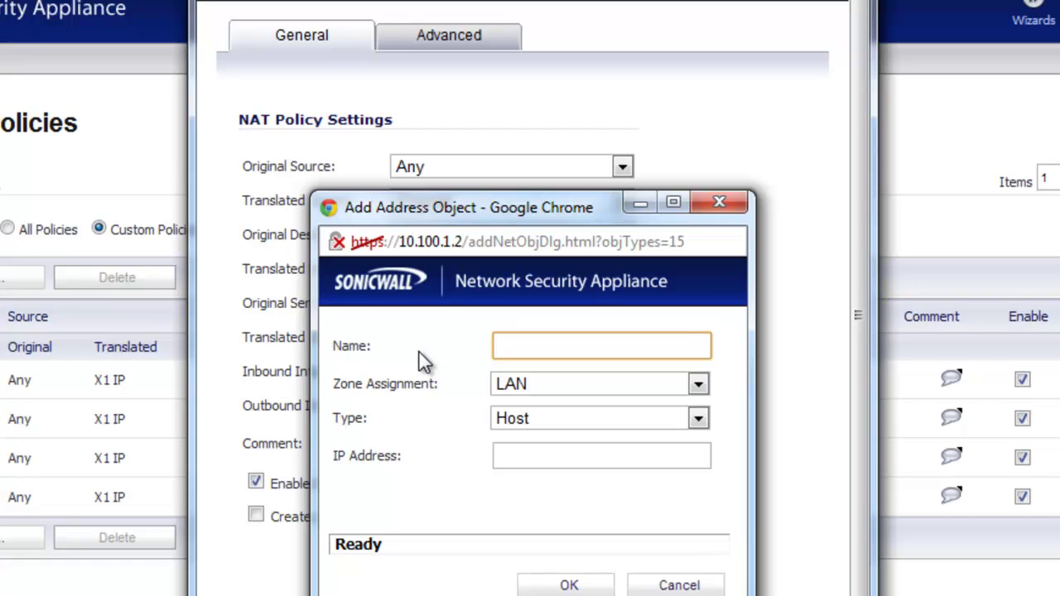
type("Web Server")
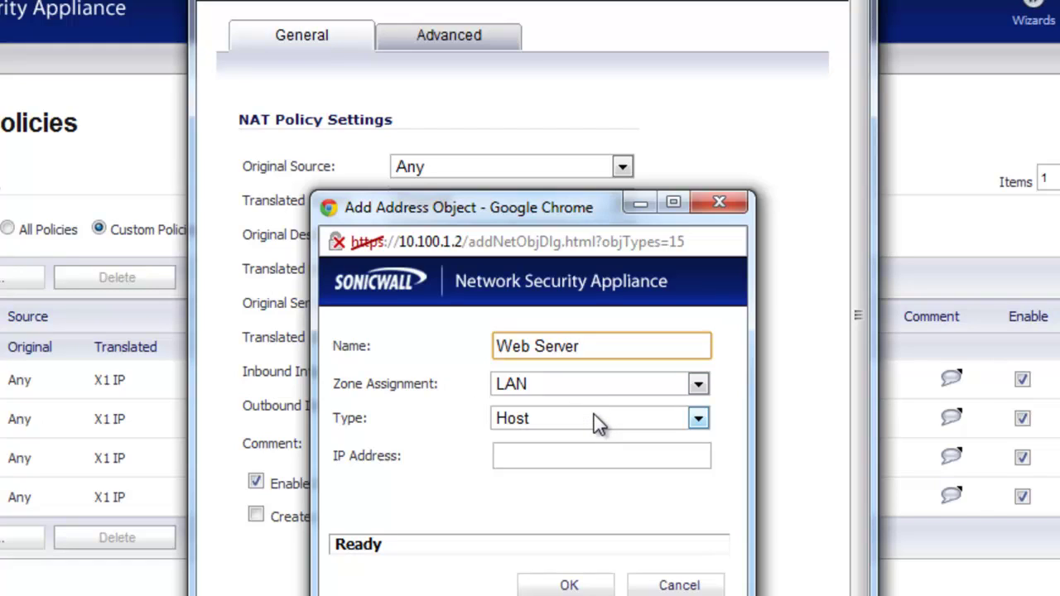
left_click(587, 455)
type("10.")
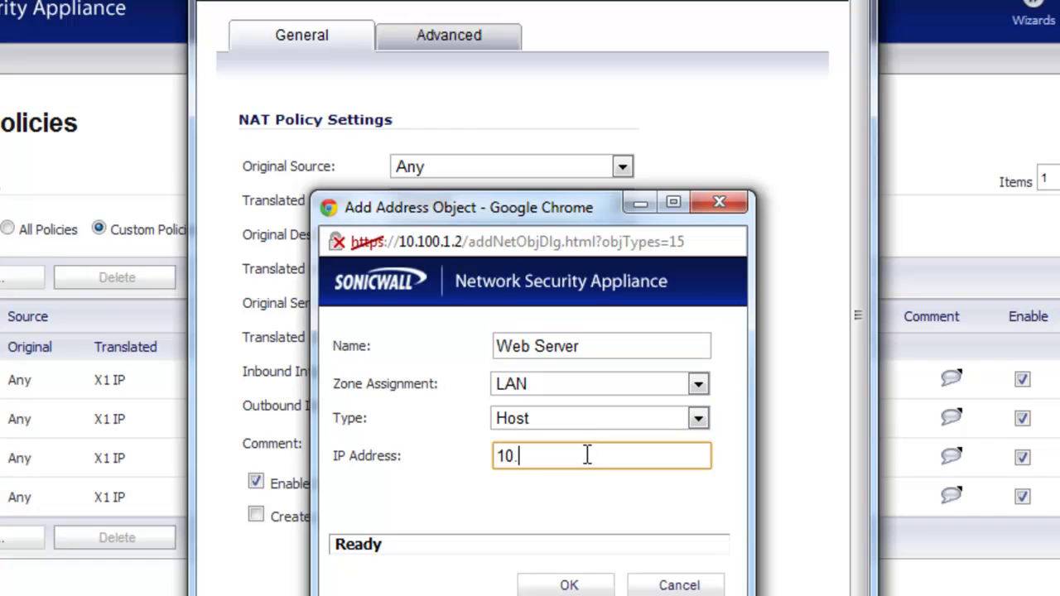
type("254.254.100")
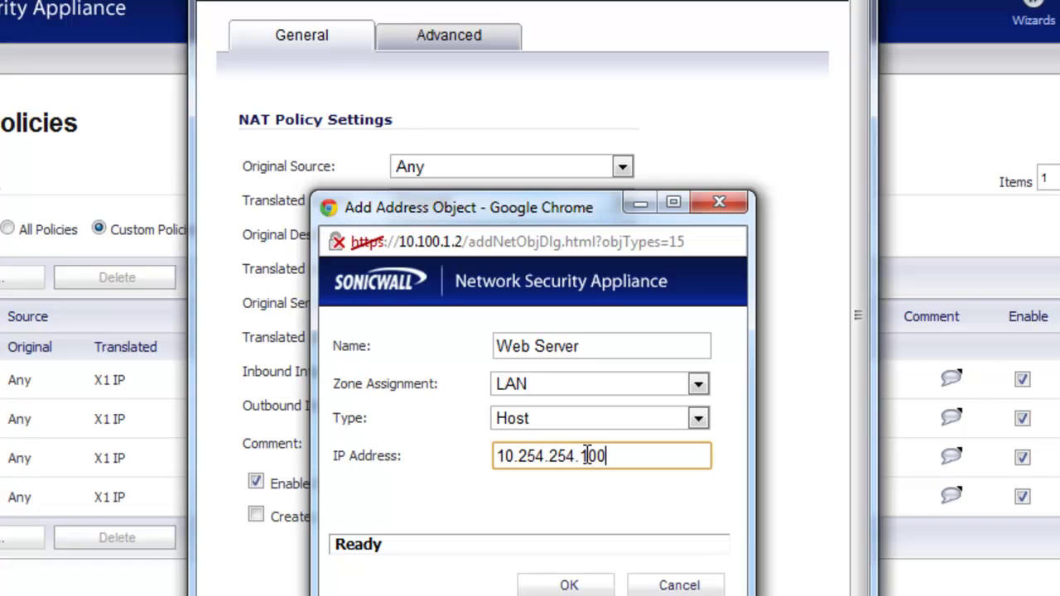
left_click(563, 585)
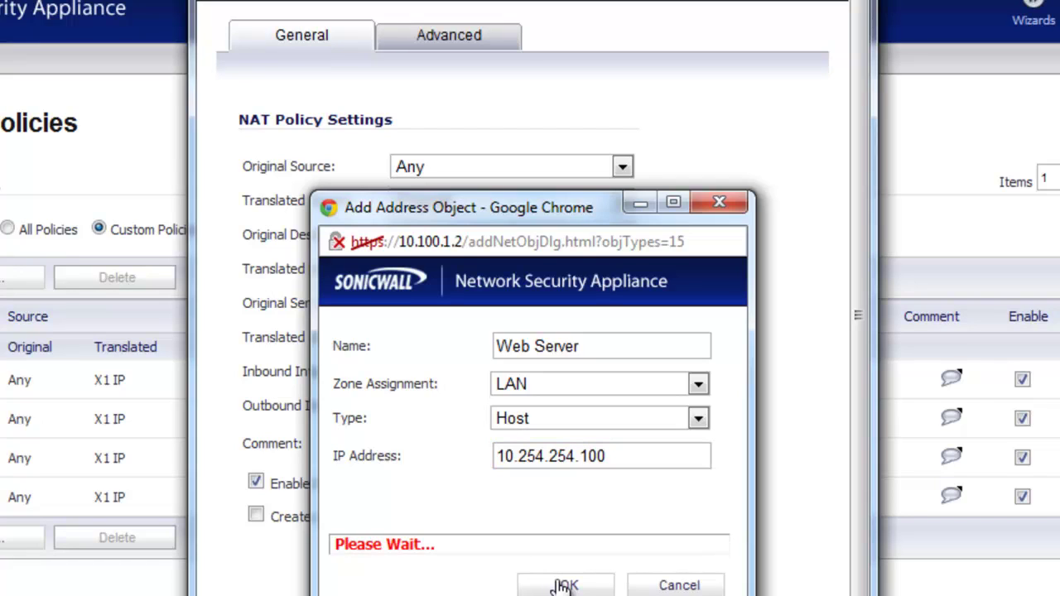
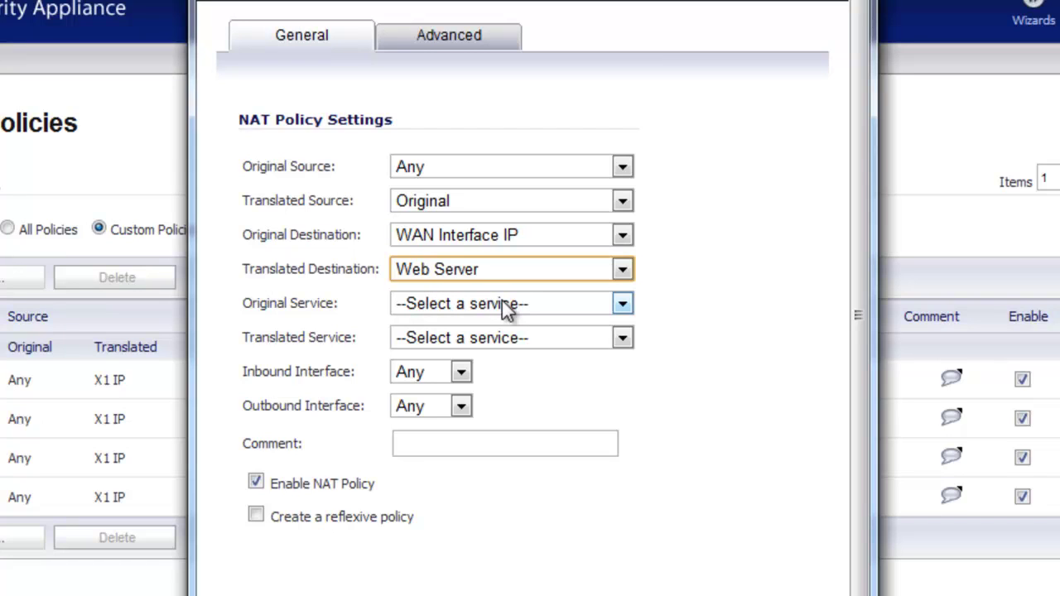
- Set the NAT policy's original service to HTTP and its translated service to Original
left_click(502, 303)
type("http")
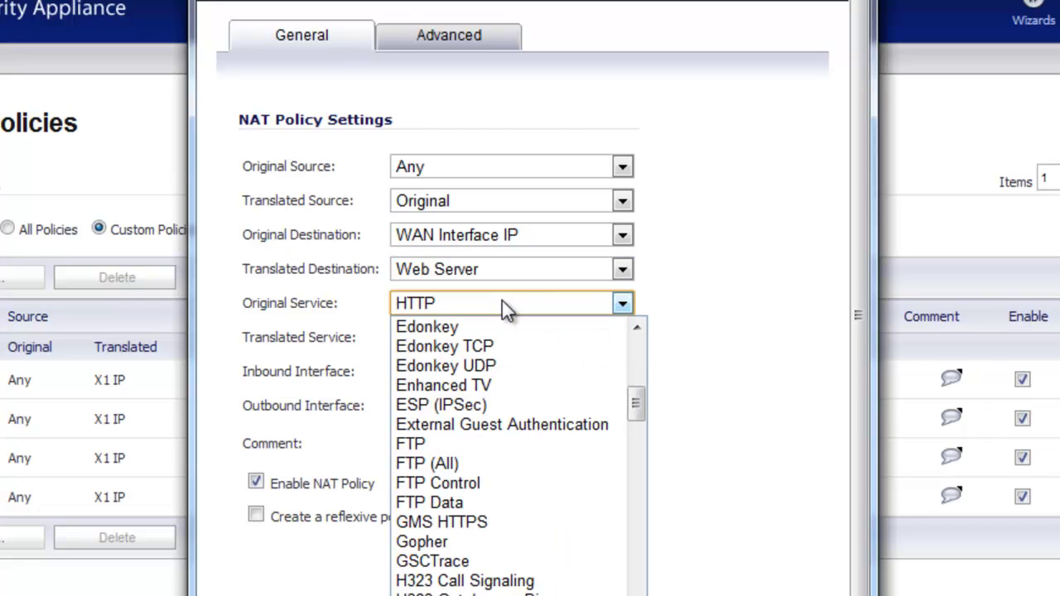
key("Return")
left_click(524, 339)
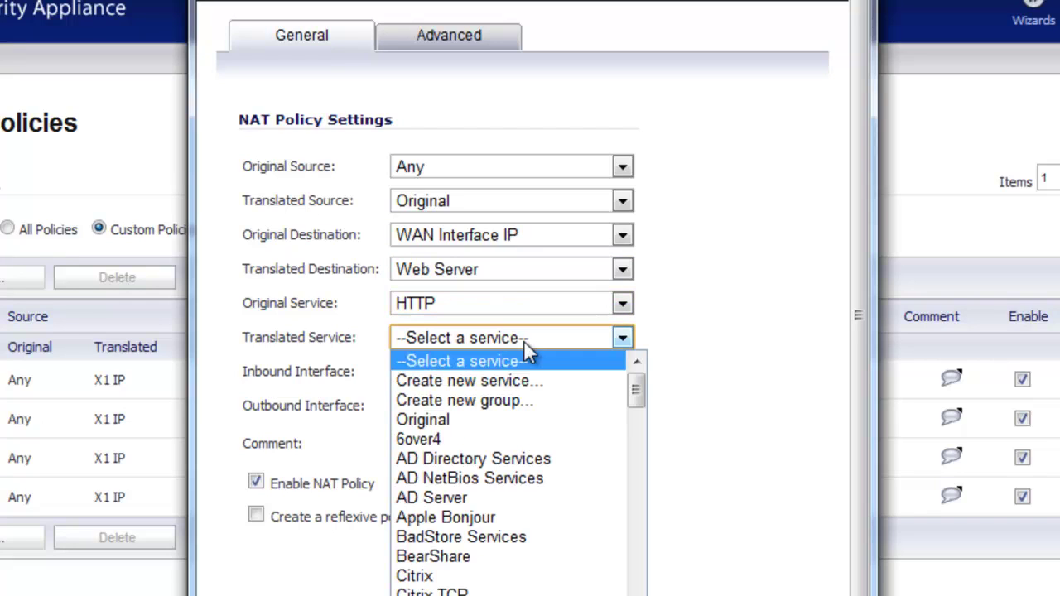
left_click(499, 420)
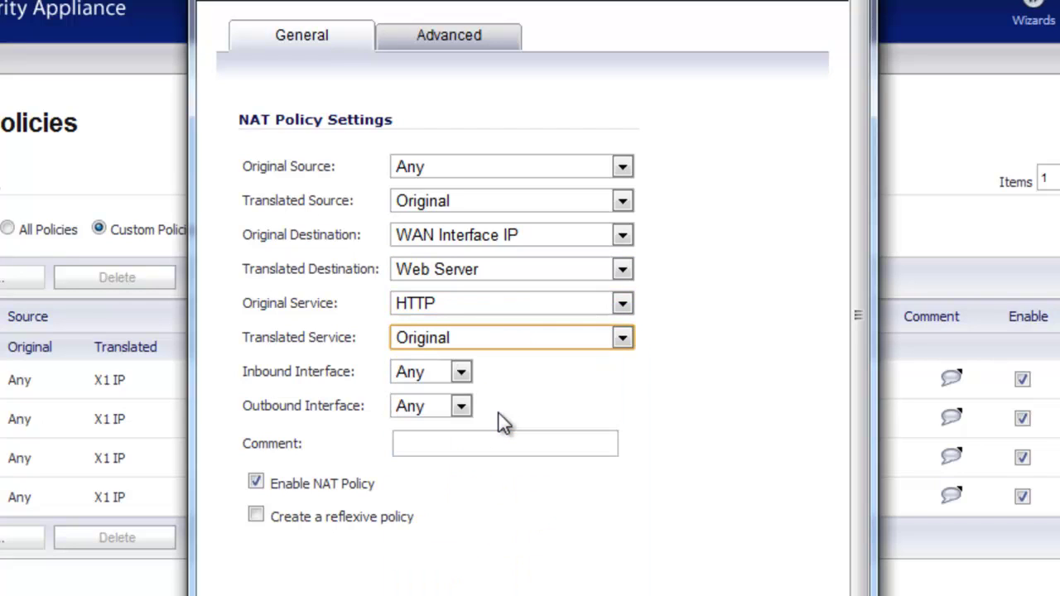
- Set the inbound interface to X1, enter the comment "HTTP Access to Web Server", and save the NAT policy
left_click(420, 371)
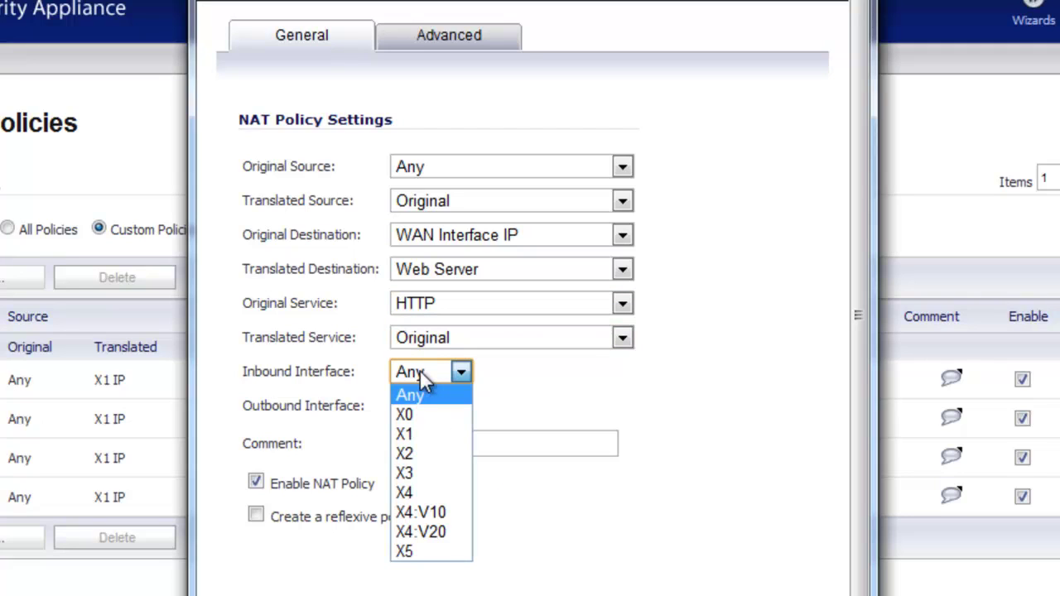
left_click(419, 437)
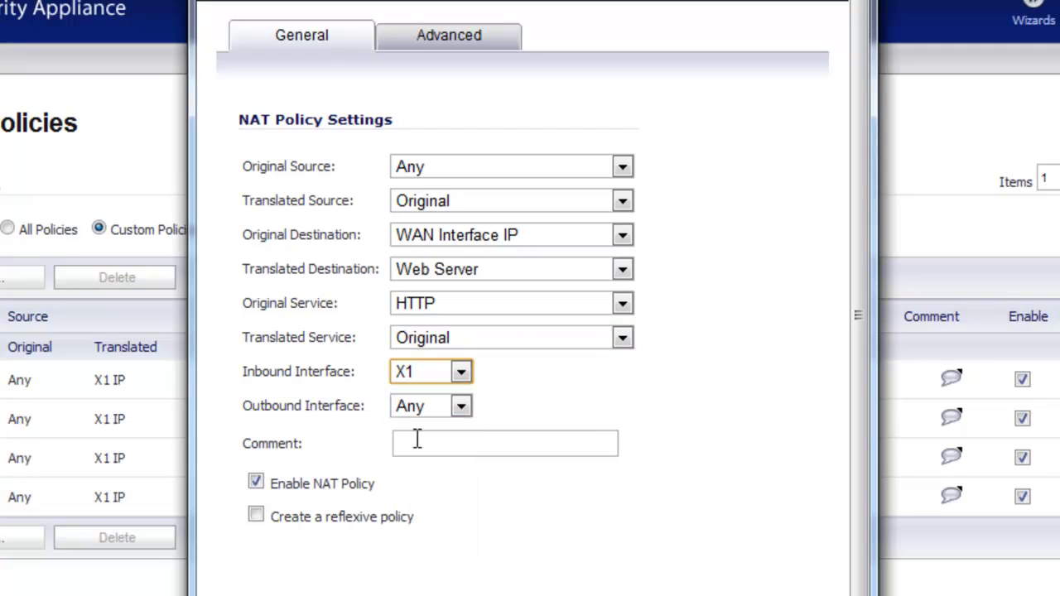
left_click(418, 440)
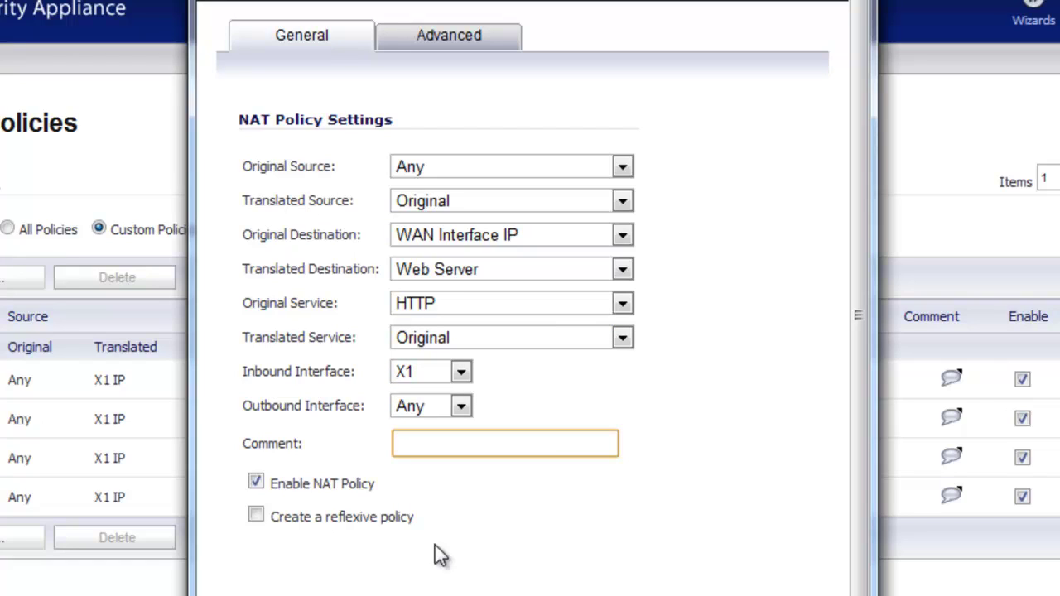
type("HTTP Access to Web Server")
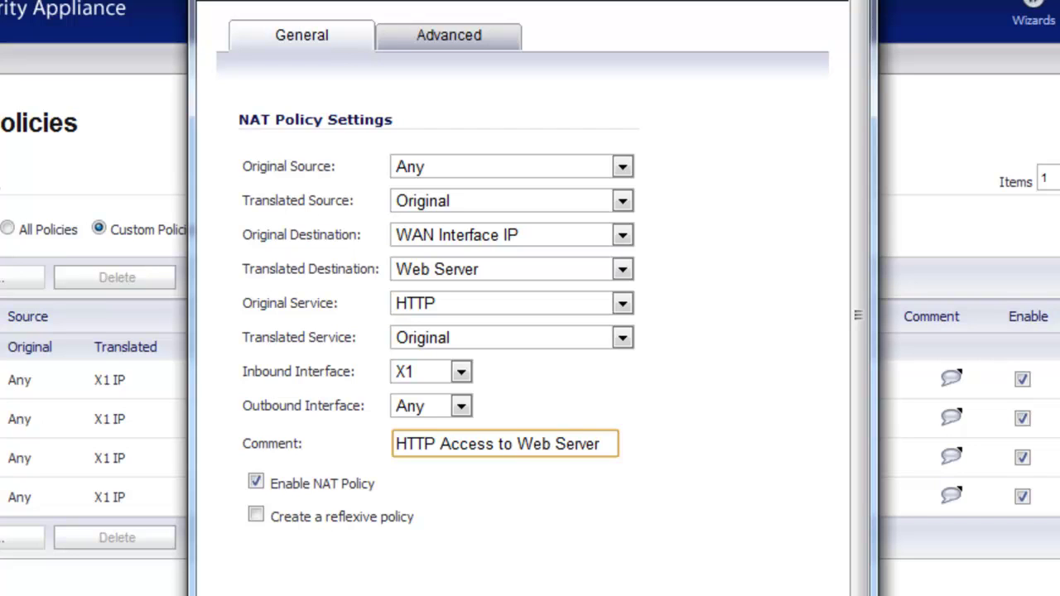
key("Return")
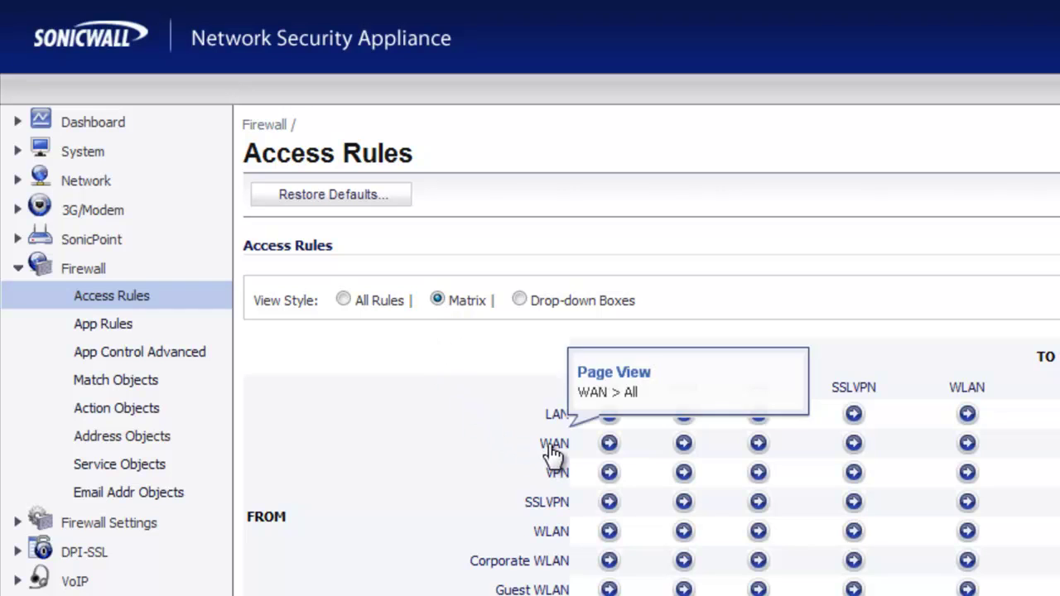
- Add a firewall access rule from WAN to LAN and set its service to HTTP
left_click(609, 443)
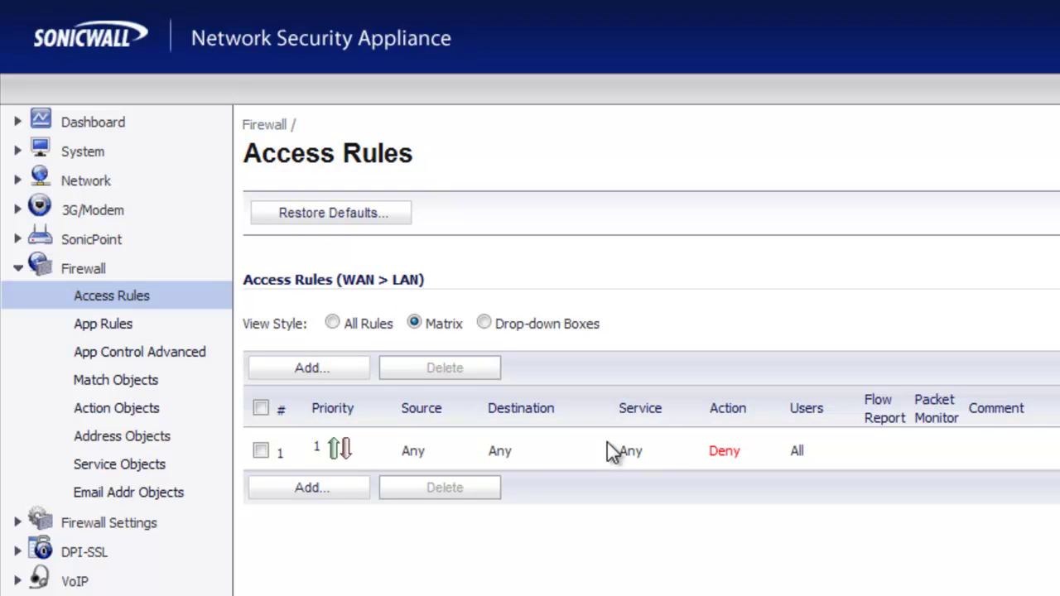
left_click(323, 368)
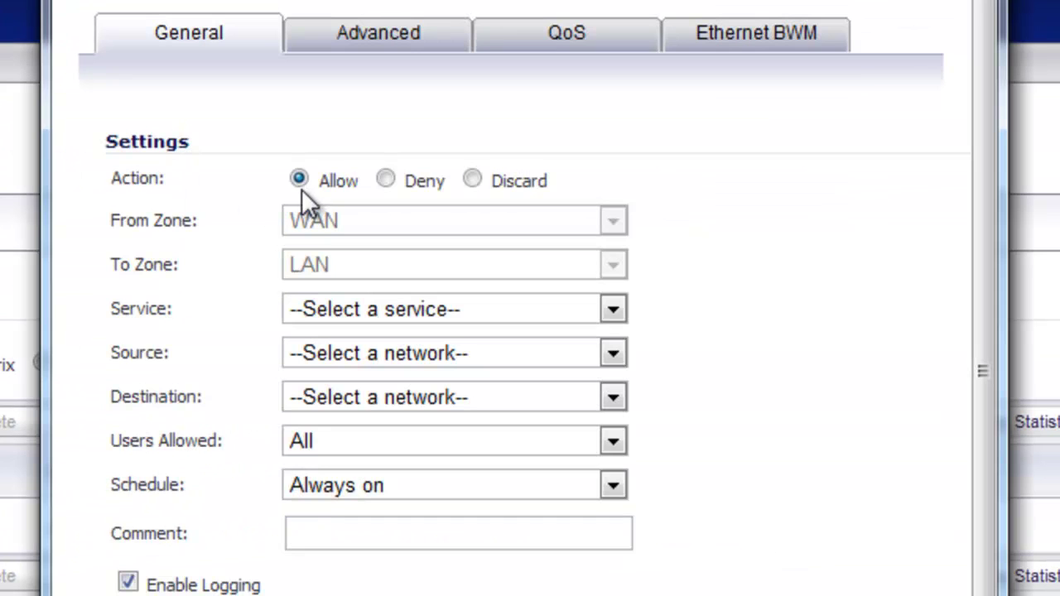
left_click(375, 310)
type("http")
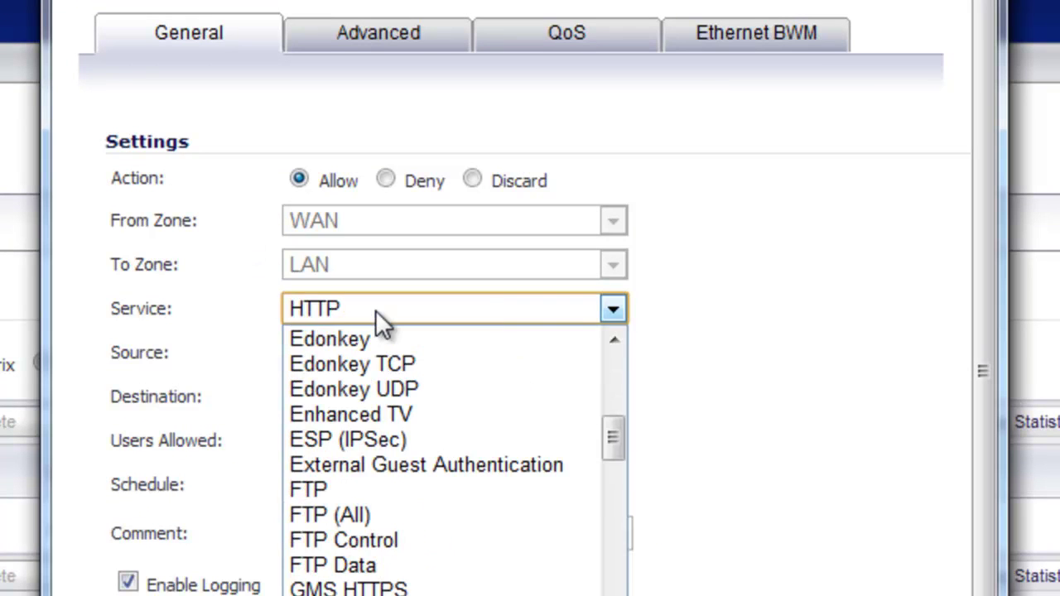
key("Return")
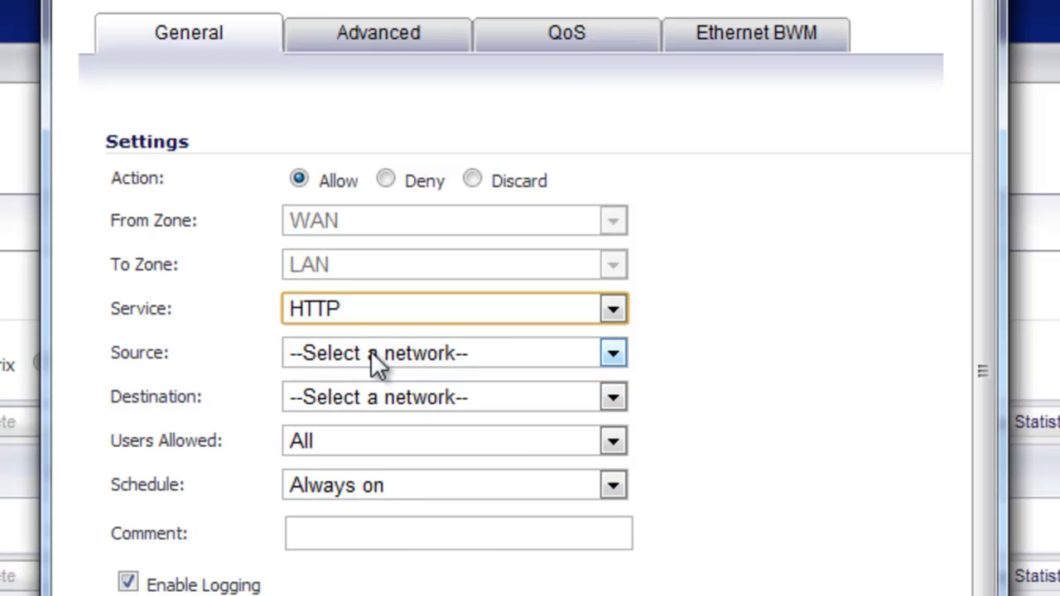
- Set the access rule's source to Any and its destination to WAN Interface IP
left_click(370, 351)
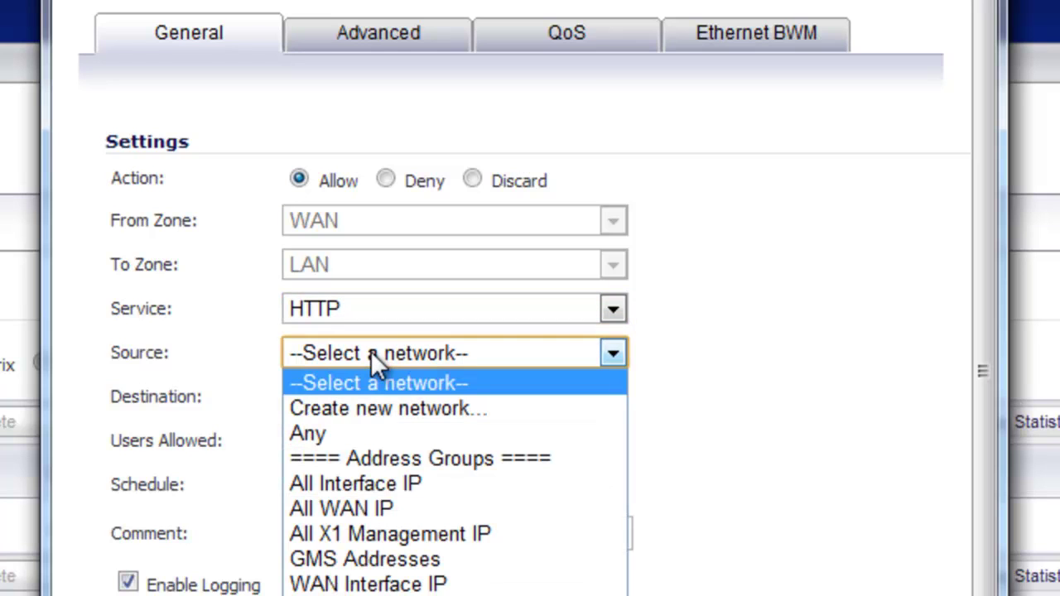
left_click(365, 439)
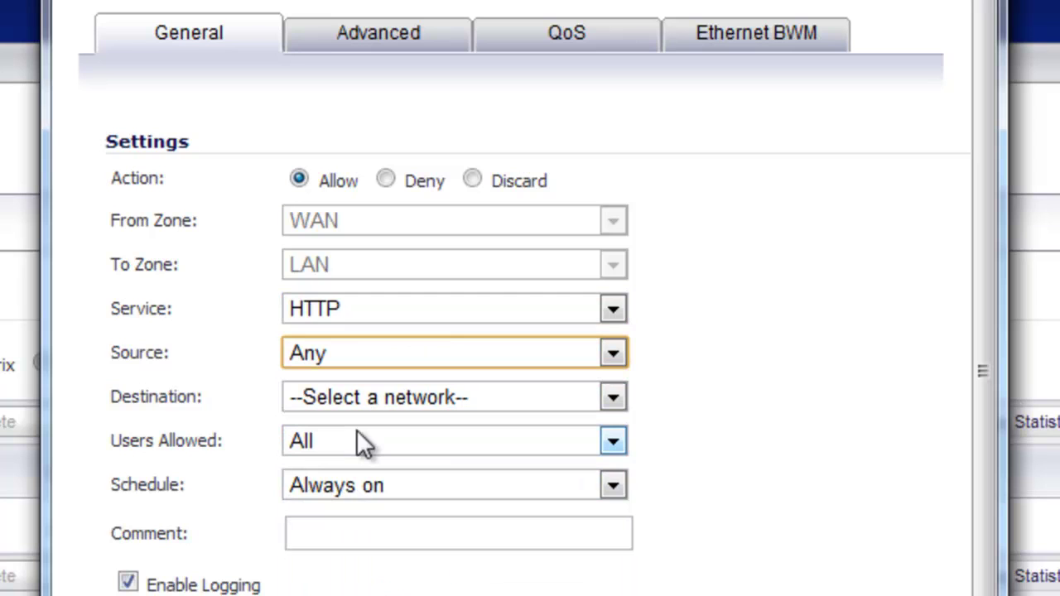
left_click(373, 397)
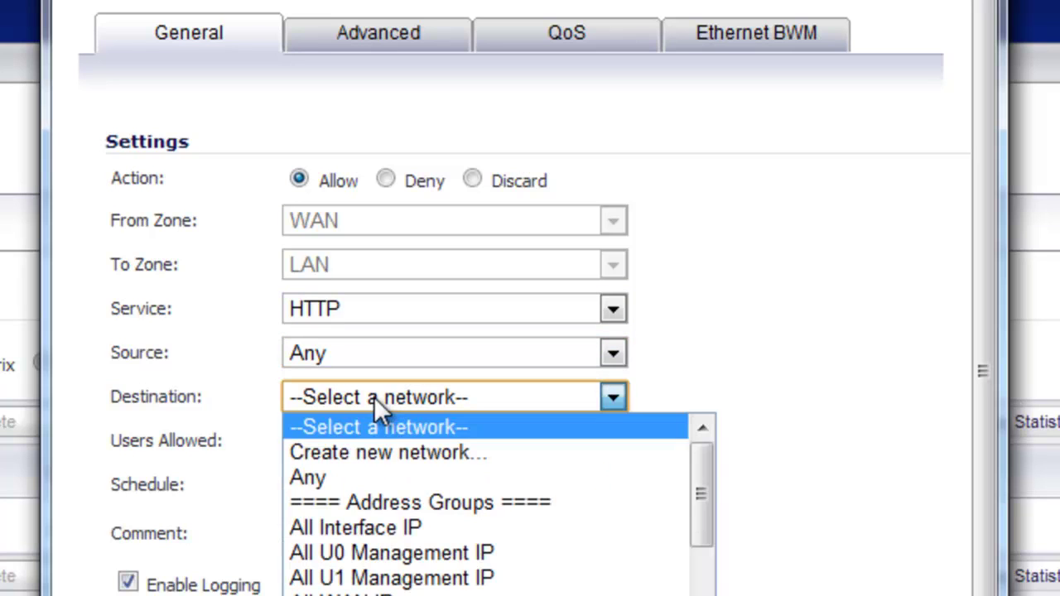
type("wan")
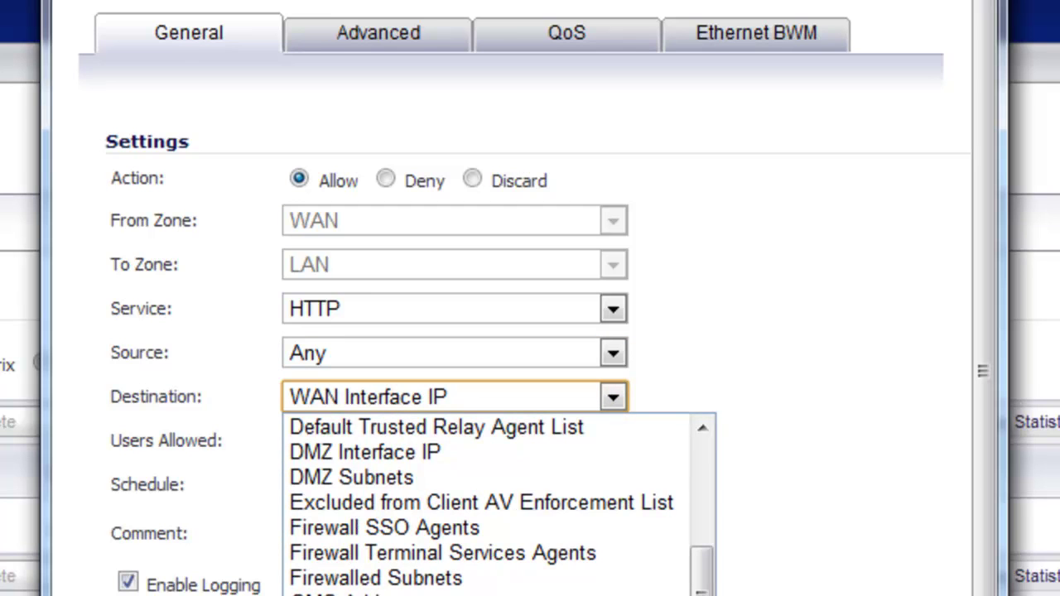
key("Return")
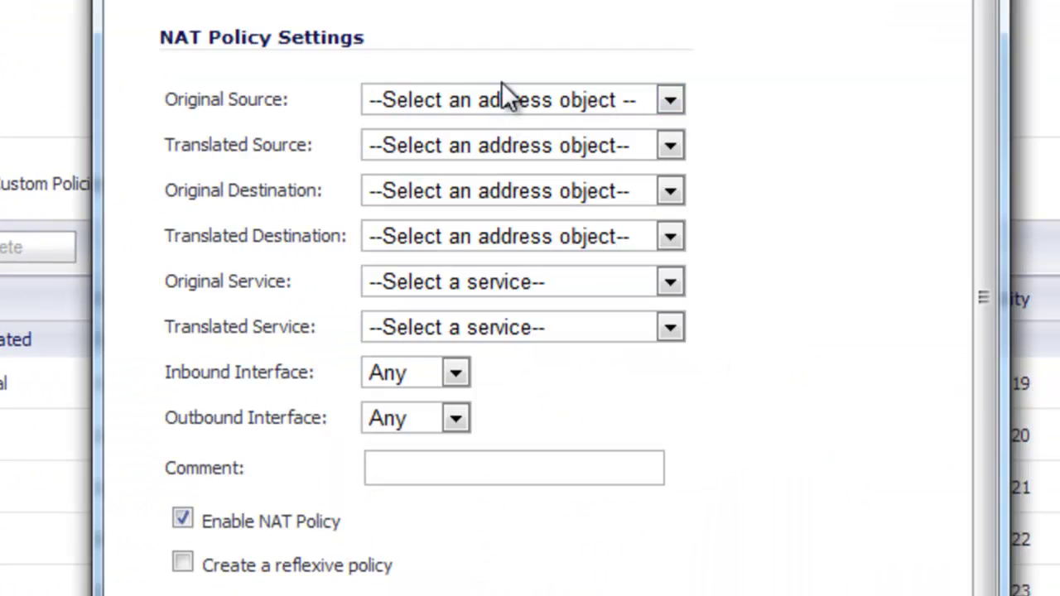
- In the second, still blank NAT policy, set the original source to Any and the translated source to Original
left_click(501, 99)
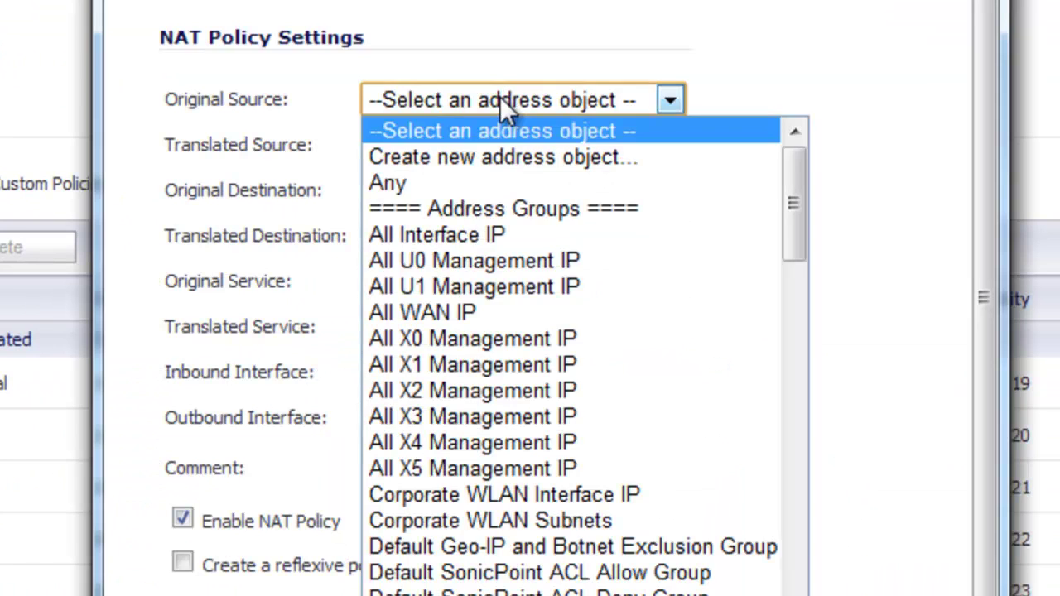
left_click(479, 184)
left_click(487, 147)
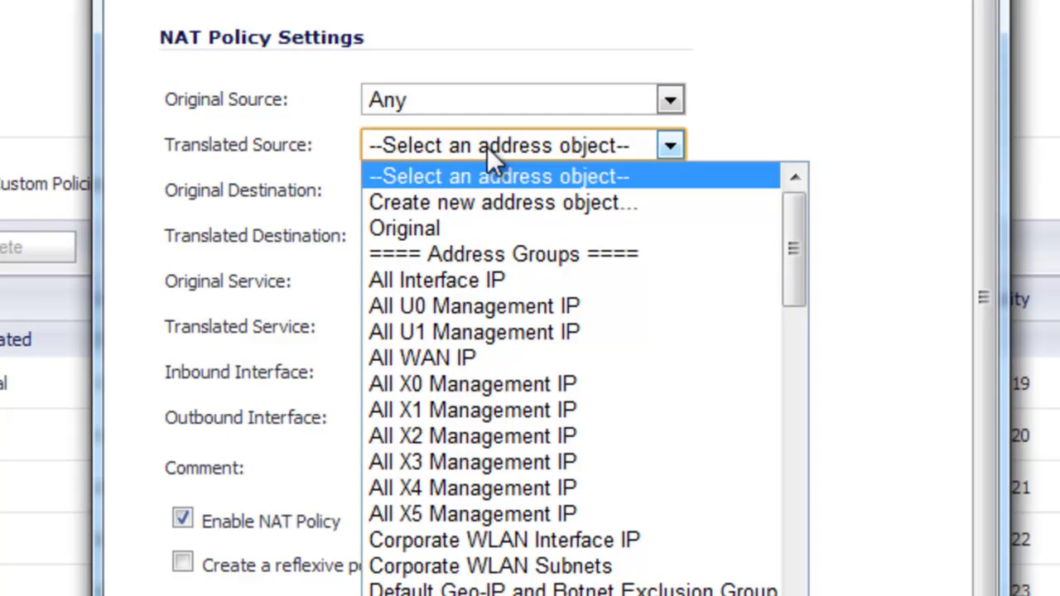
left_click(457, 229)
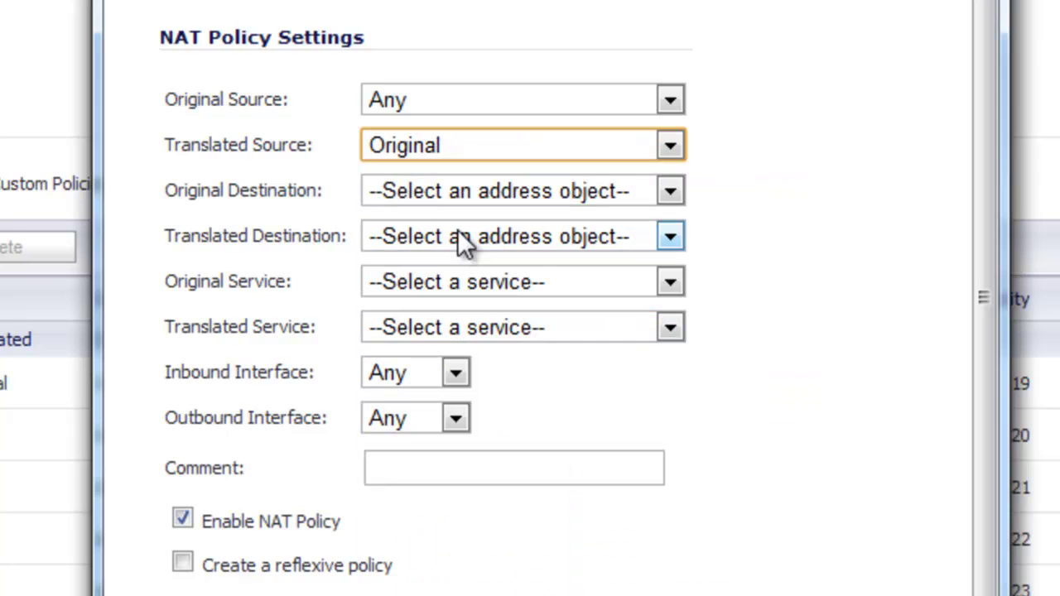
- Set the NAT policy's original destination to WAN Interface IP
left_click(495, 192)
key("w")
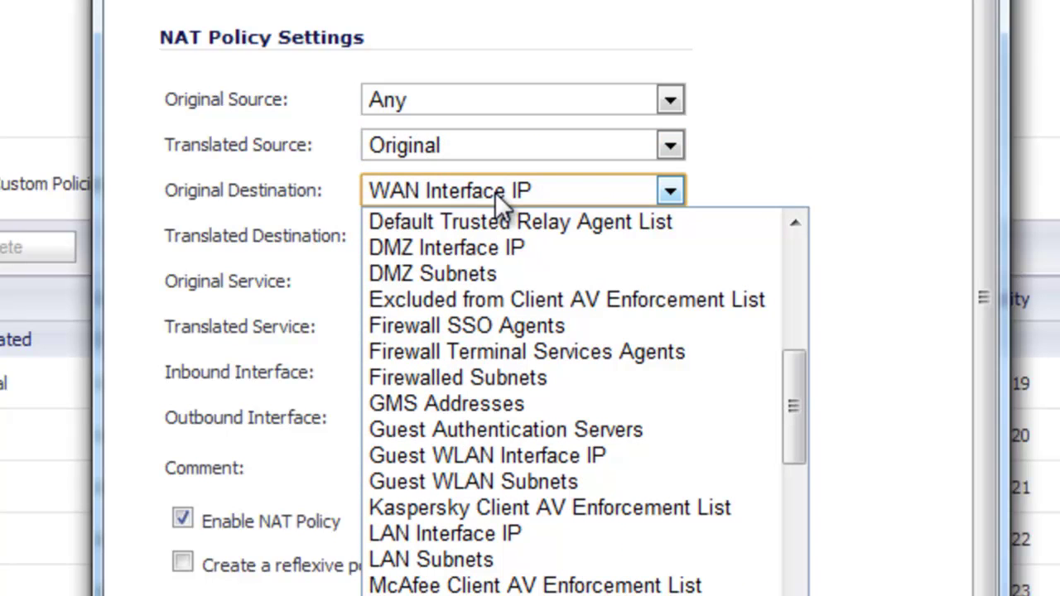
key("Return")
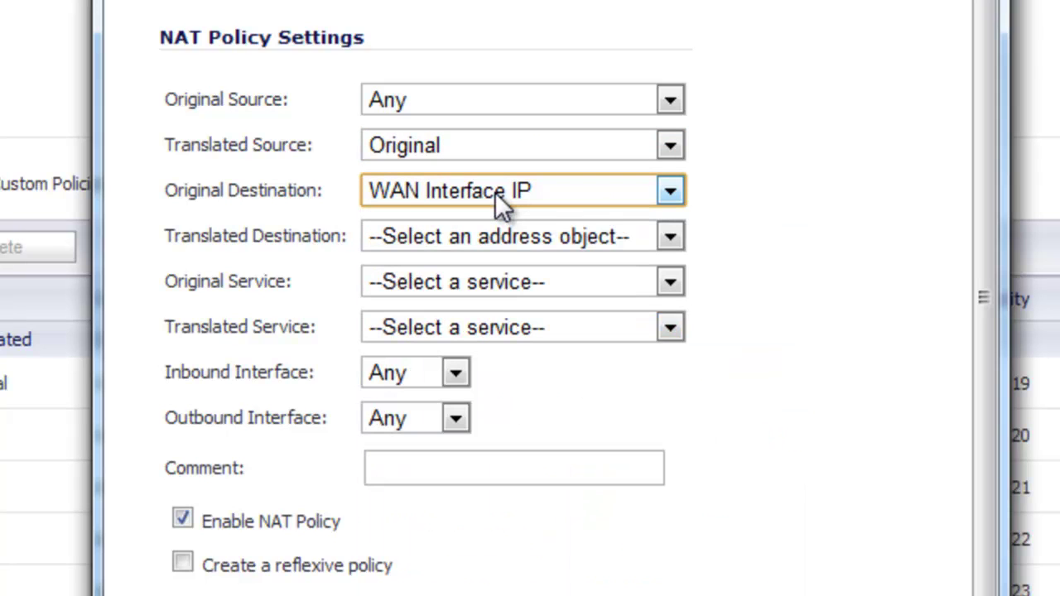
- Create a LAN host address object named "FTP Server" with IP address 10.254.254.202 as the policy's translated destination
left_click(526, 236)
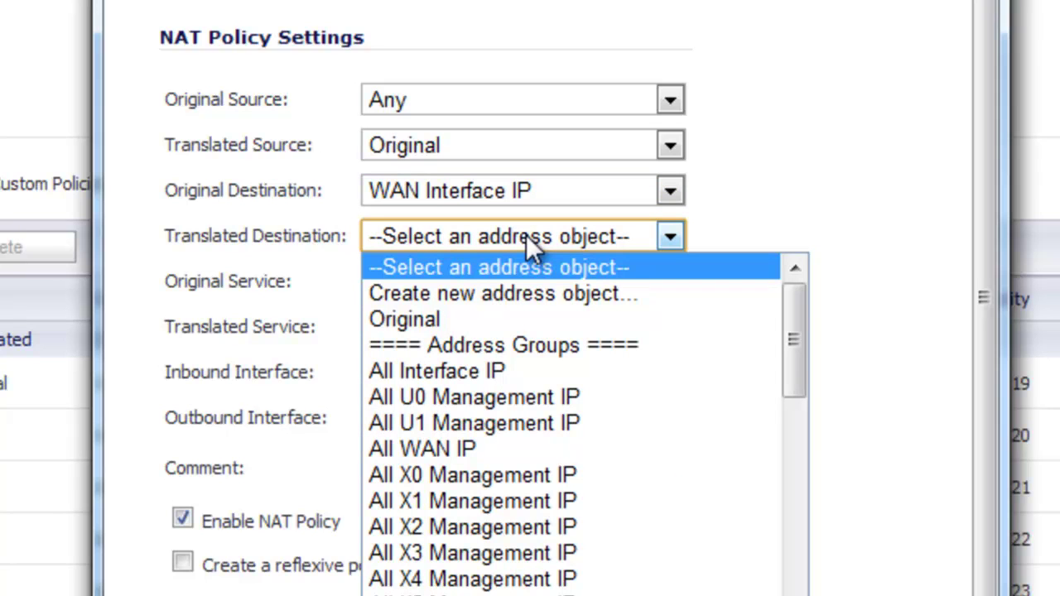
left_click(489, 294)
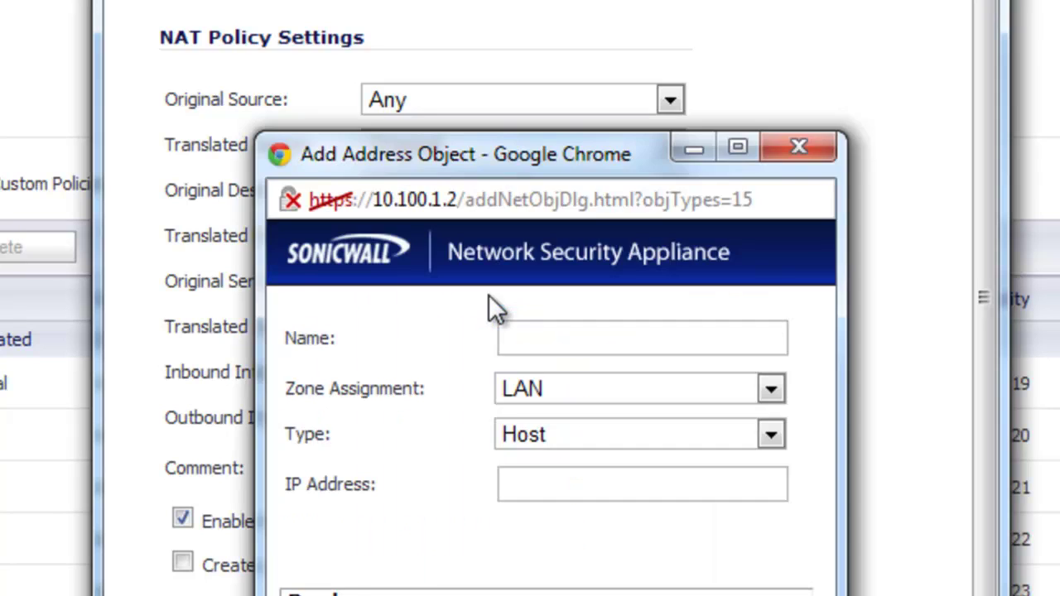
left_click(560, 337)
type("F")
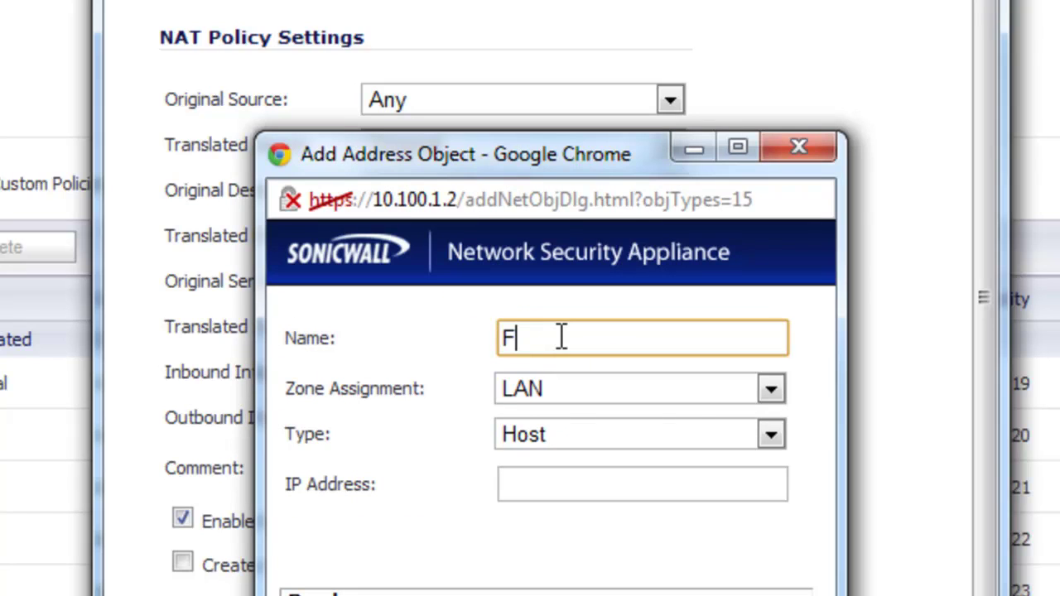
type("TP Server")
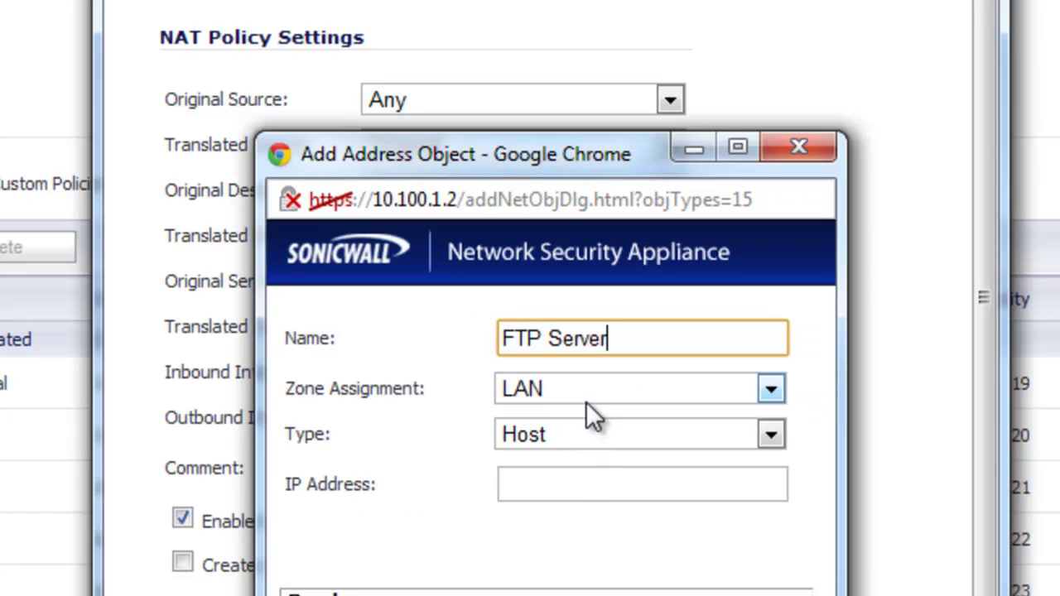
left_click(580, 492)
type("10.254.254.202")
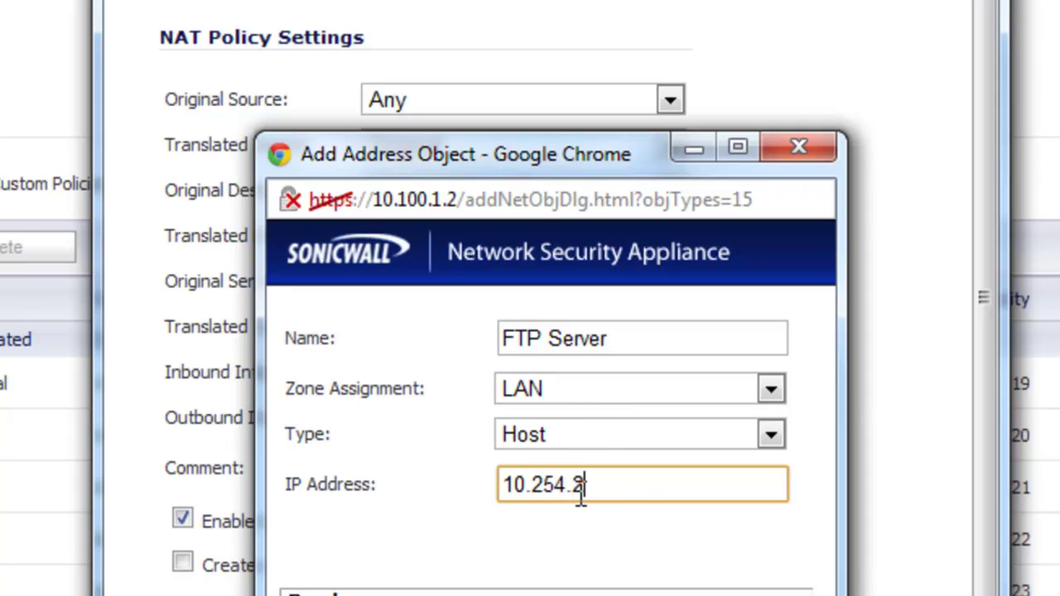
key("Return")
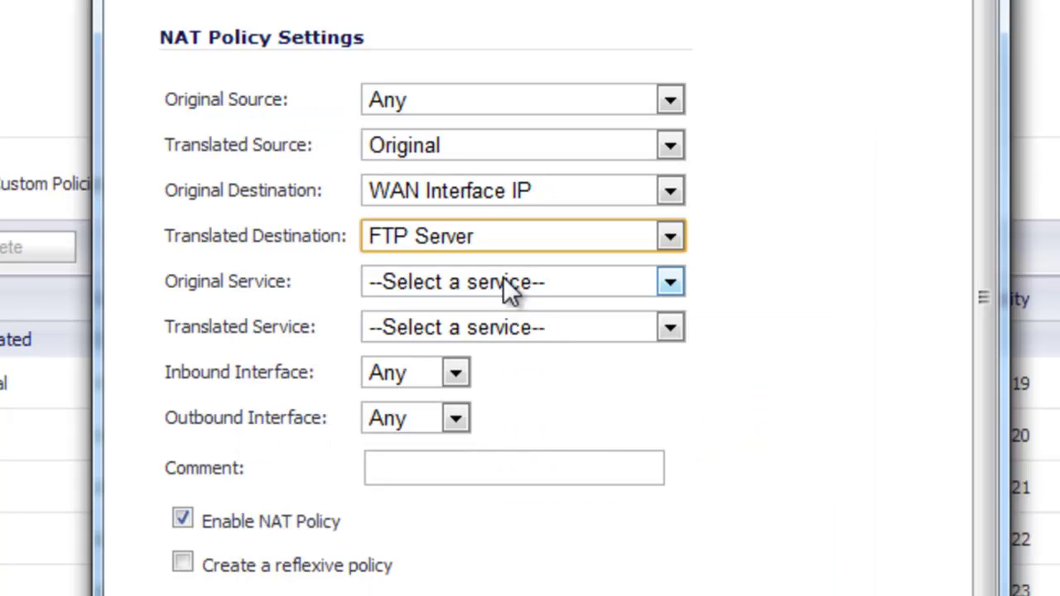
- Set the NAT policy's original service to FTP, translated service to Original and inbound interface to X1
left_click(500, 278)
type("ftp")
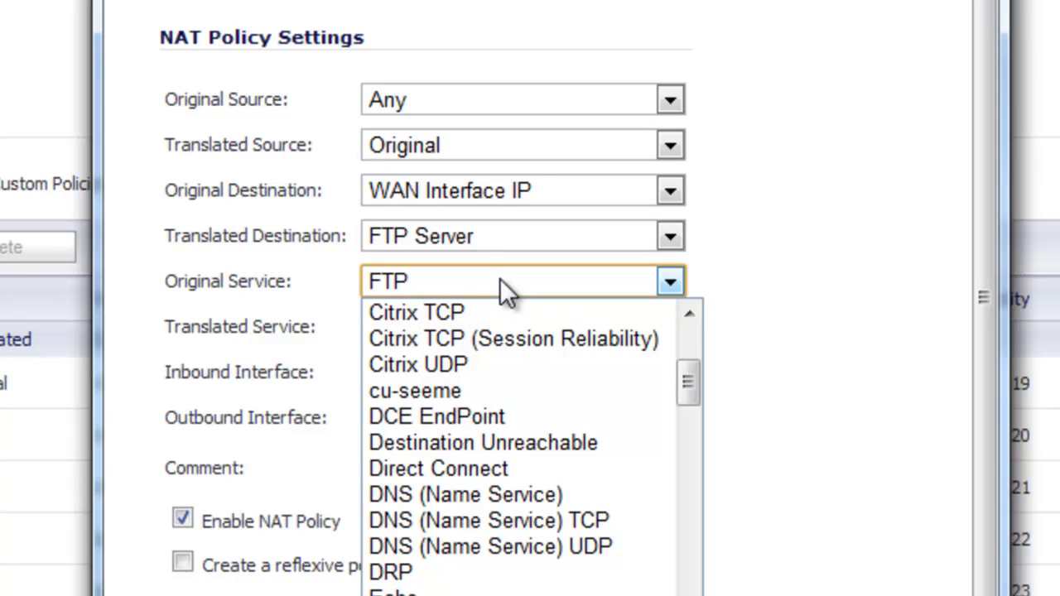
left_click(499, 278)
left_click(516, 327)
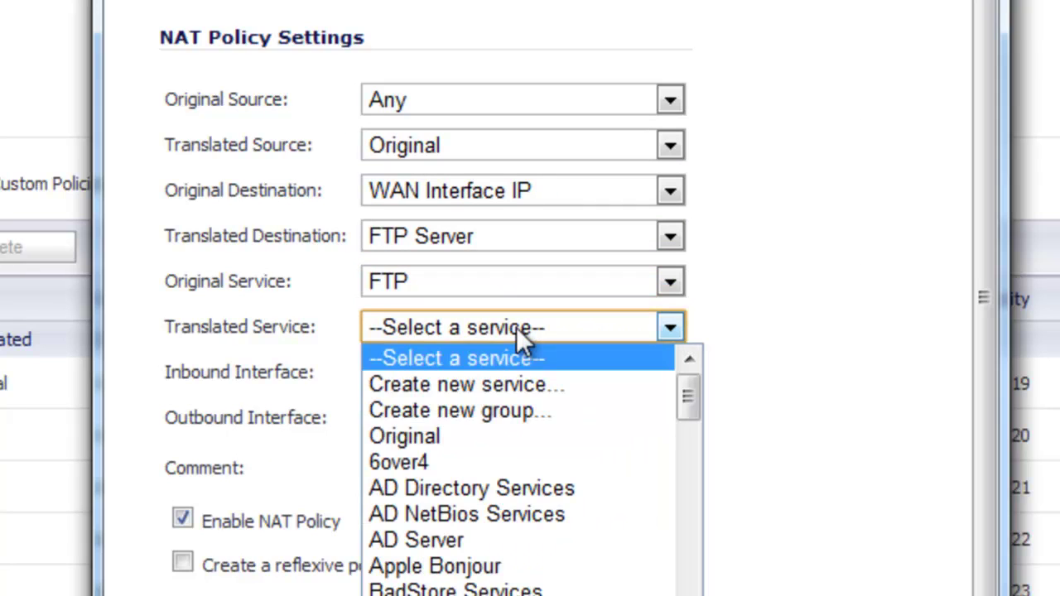
left_click(492, 439)
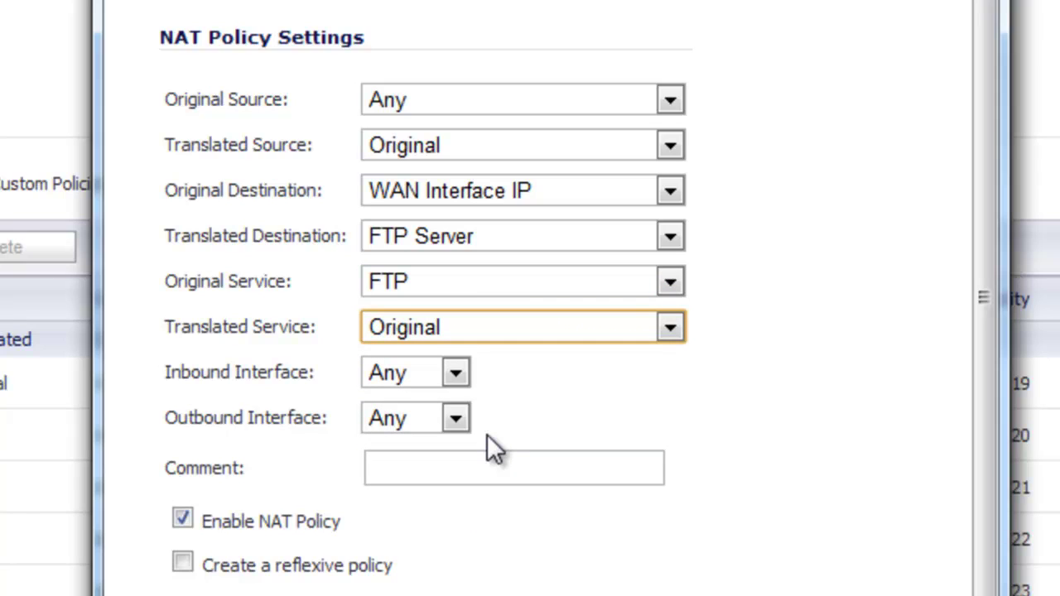
left_click(409, 371)
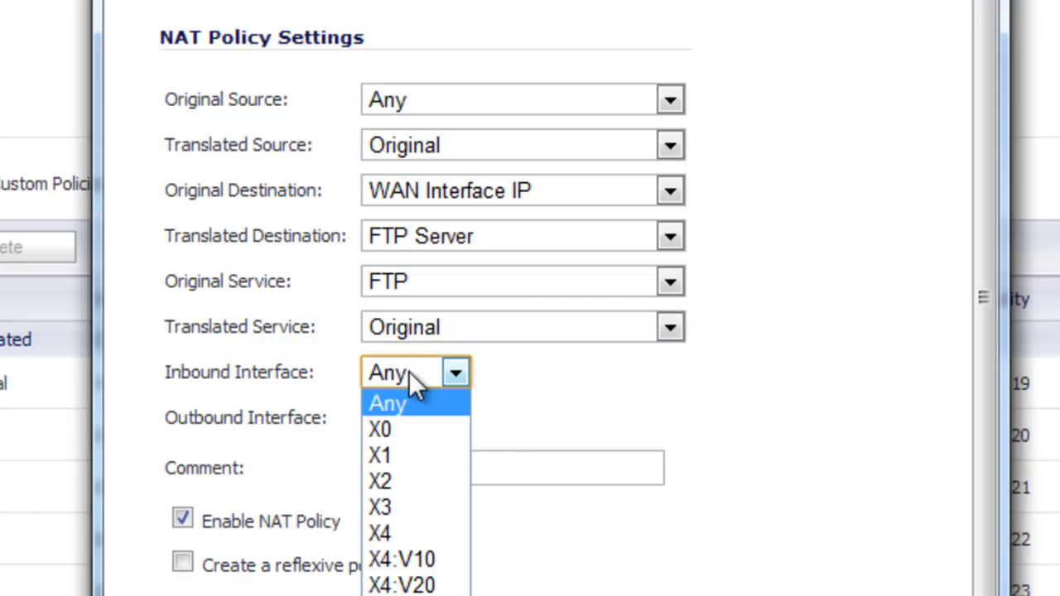
left_click(406, 458)
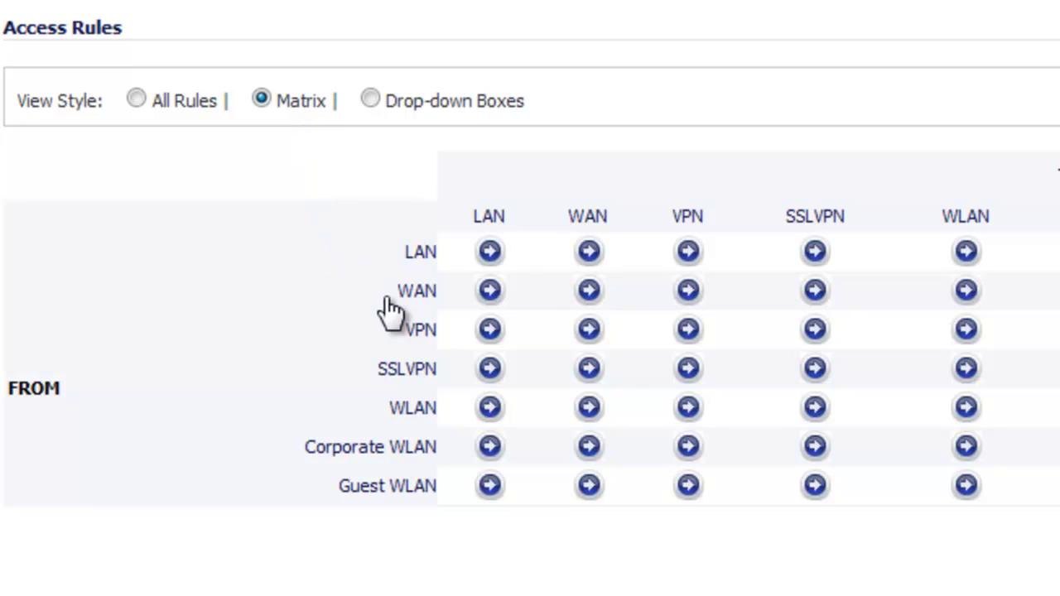
- Add a firewall access rule from WAN to LAN and set its service to FTP
left_click(490, 291)
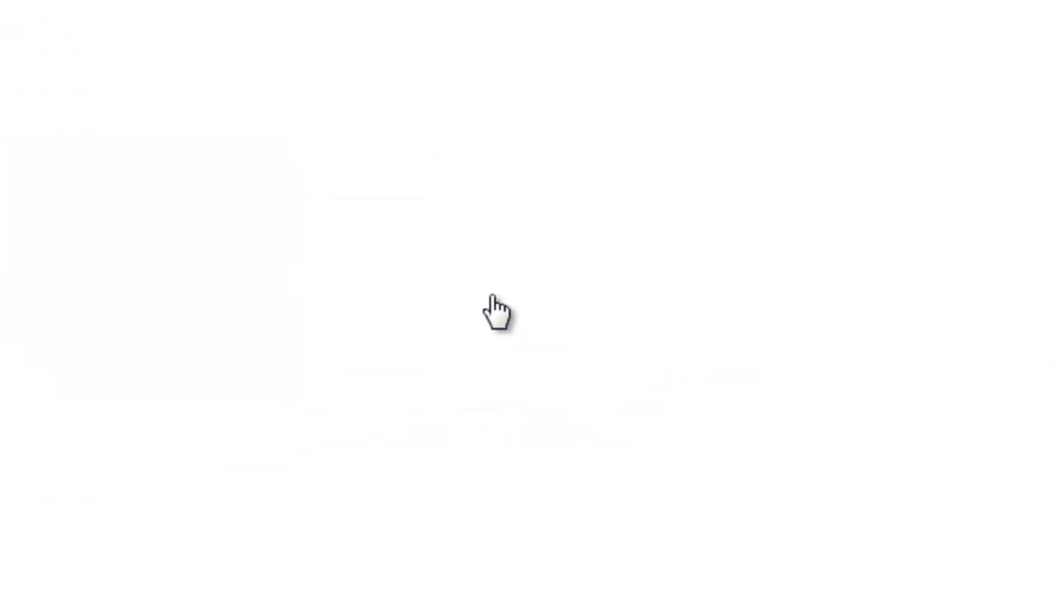
left_click(73, 404)
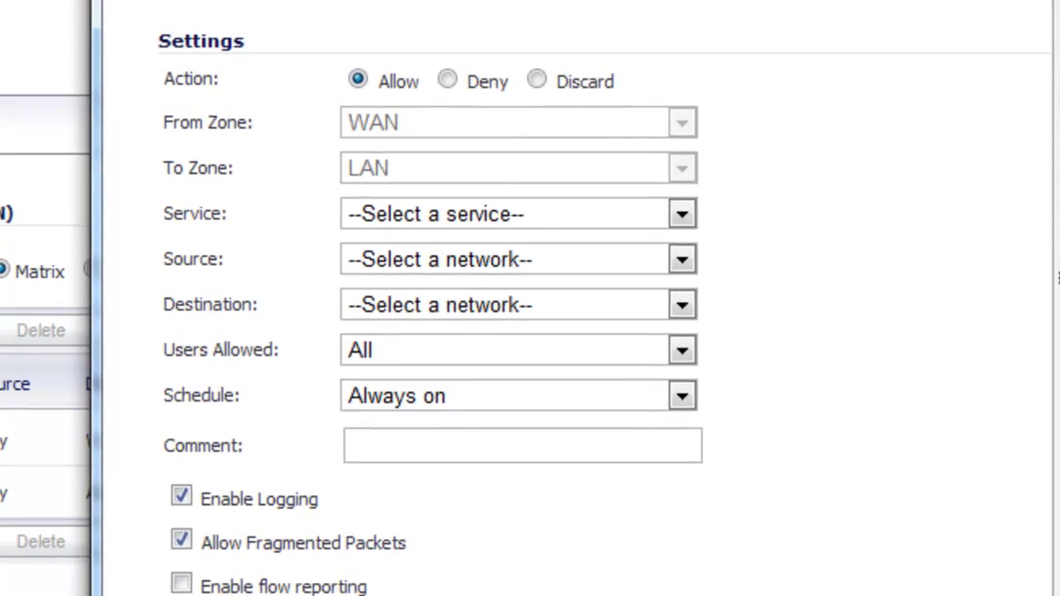
left_click(557, 128)
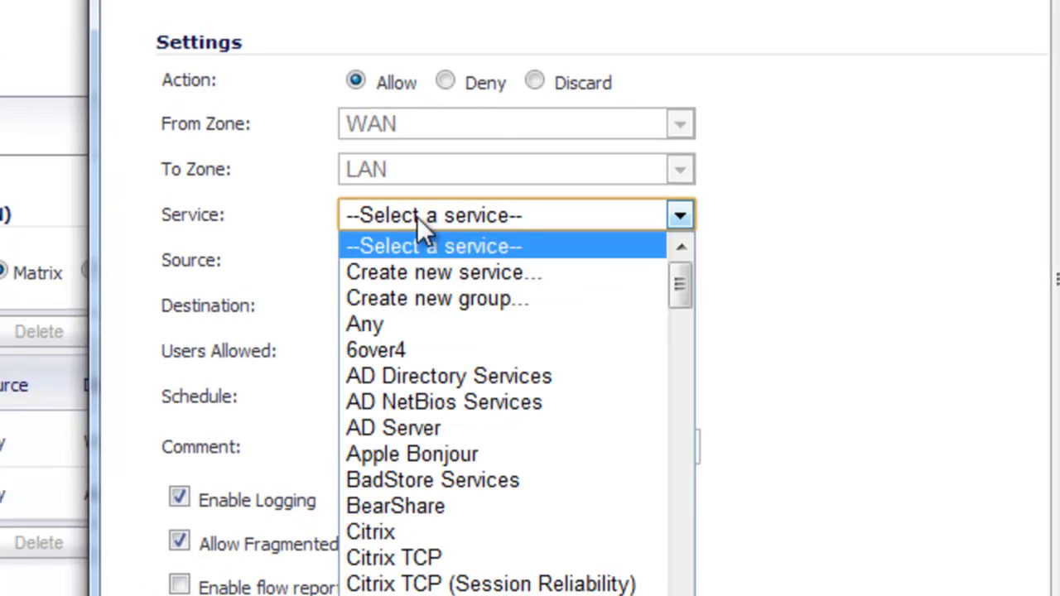
type("ftp")
key("Return")
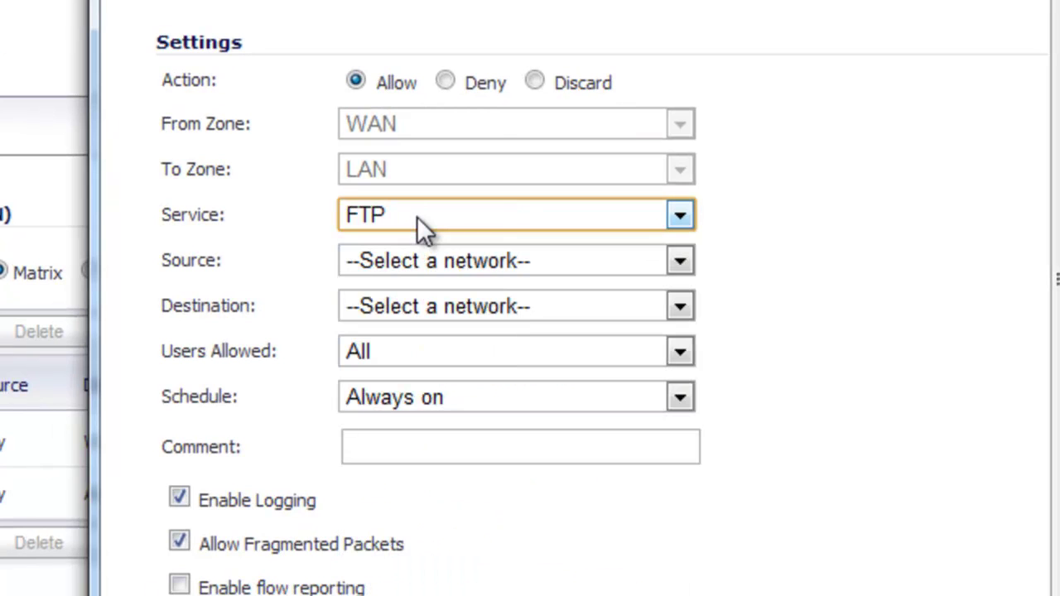
- Set the FTP access rule's source to Any and destination to WAN Interface IP, and save the rule
left_click(442, 265)
left_click(427, 339)
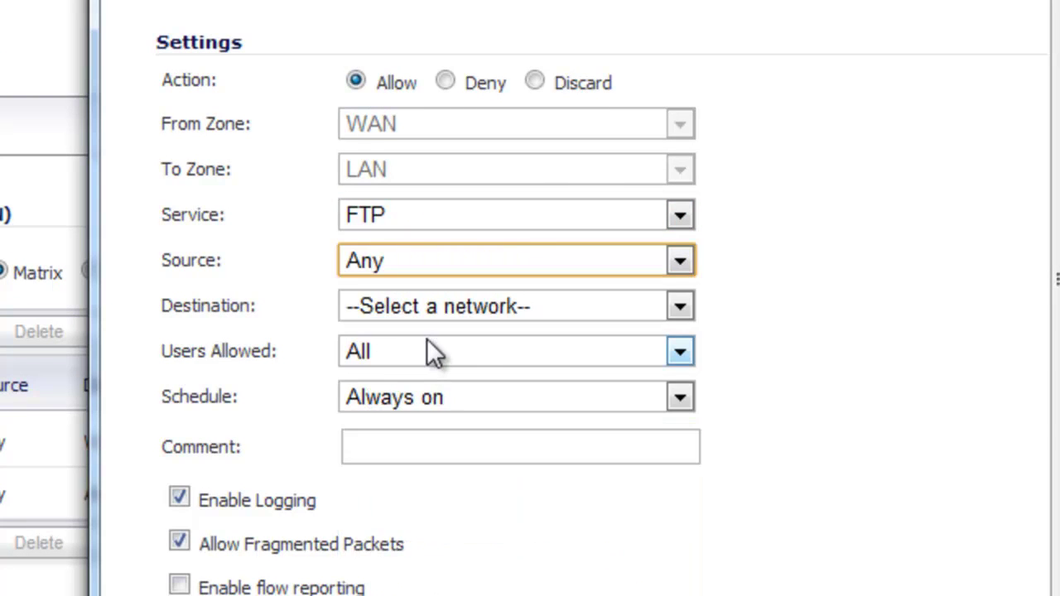
left_click(451, 300)
type("wan")
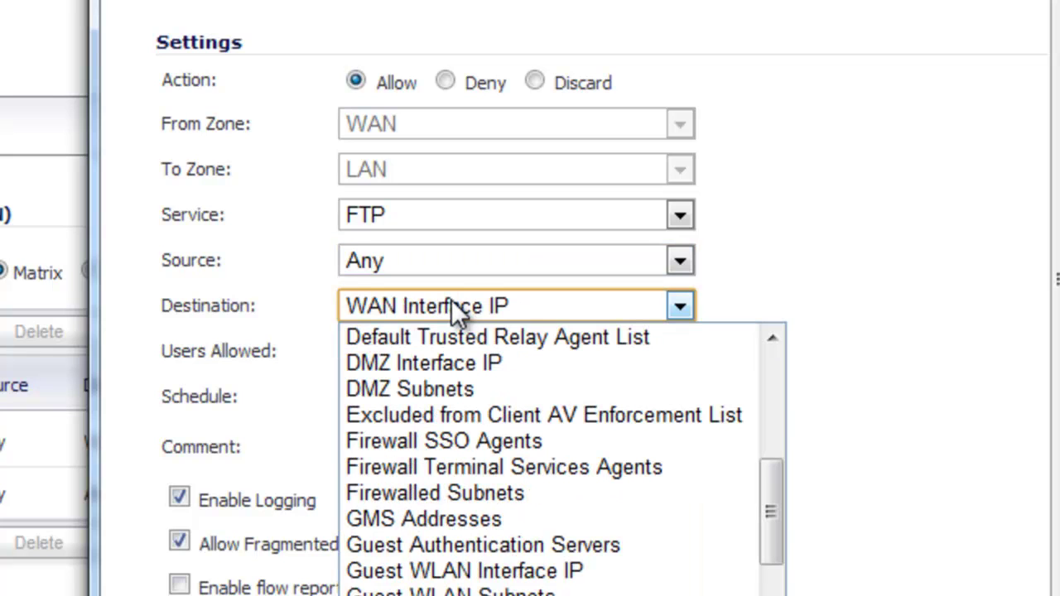
key("Return")
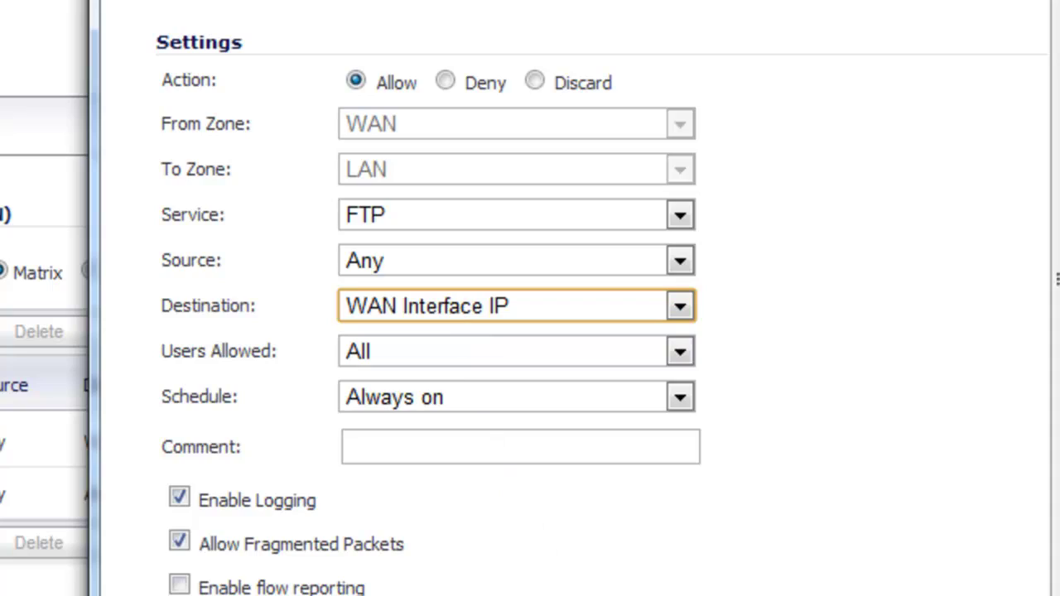
key("Return")
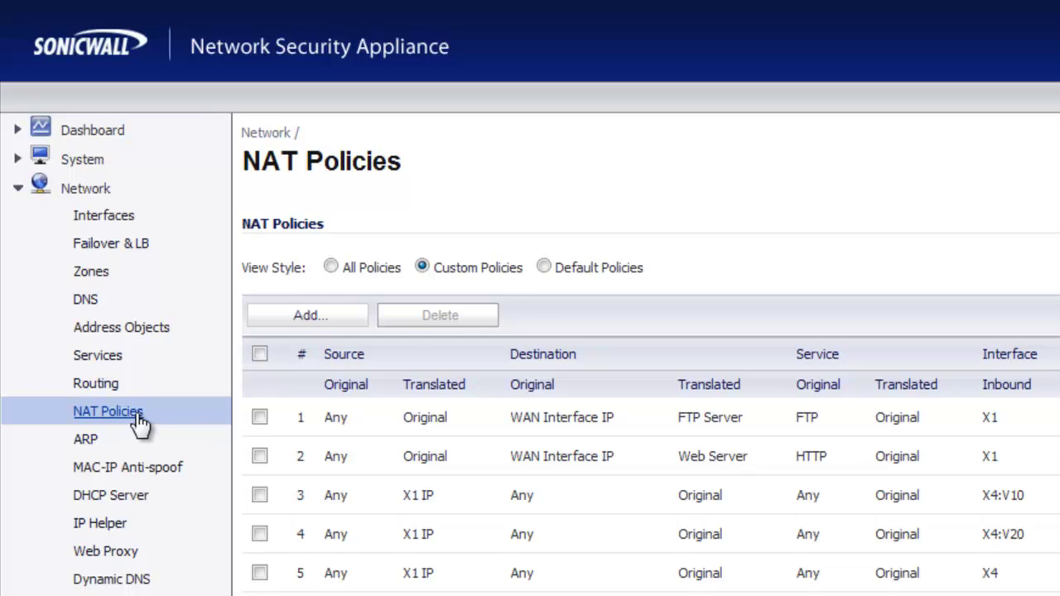
- Add another NAT policy with original source Any, translated source Original and original destination WAN Interface IP
left_click(331, 323)
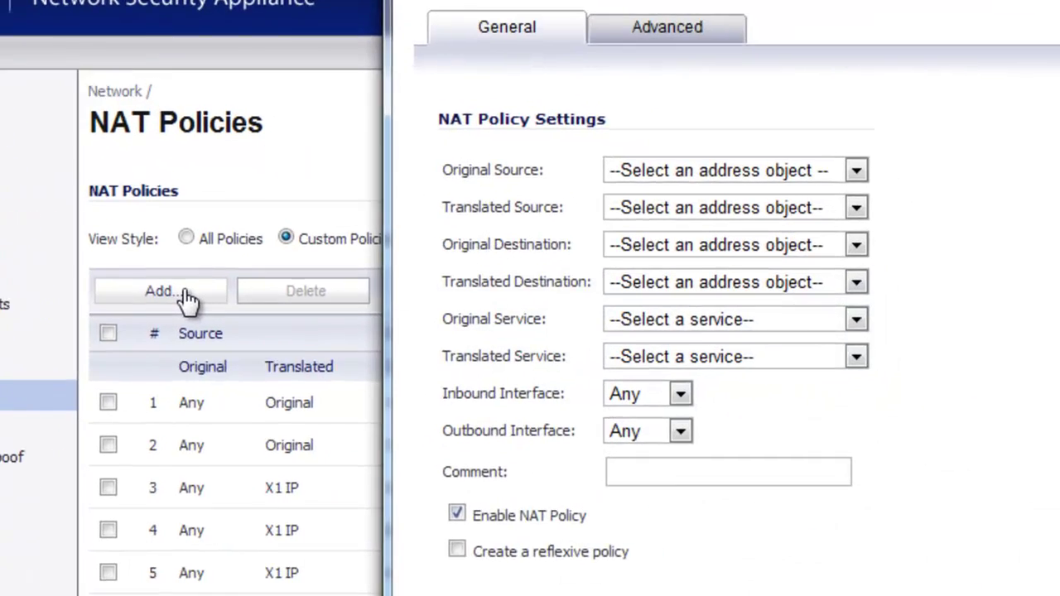
left_click(530, 96)
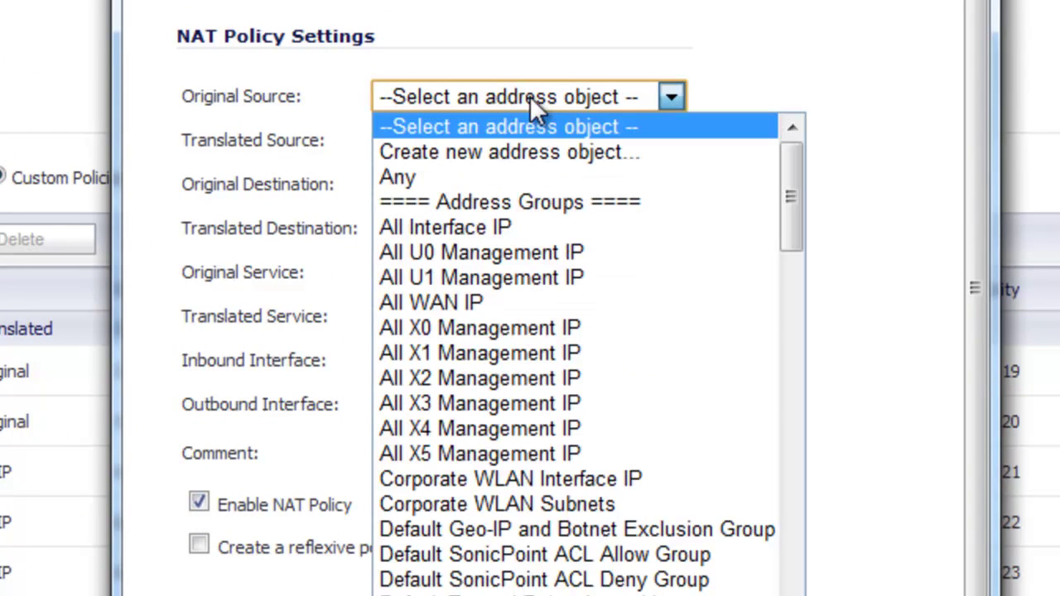
left_click(494, 177)
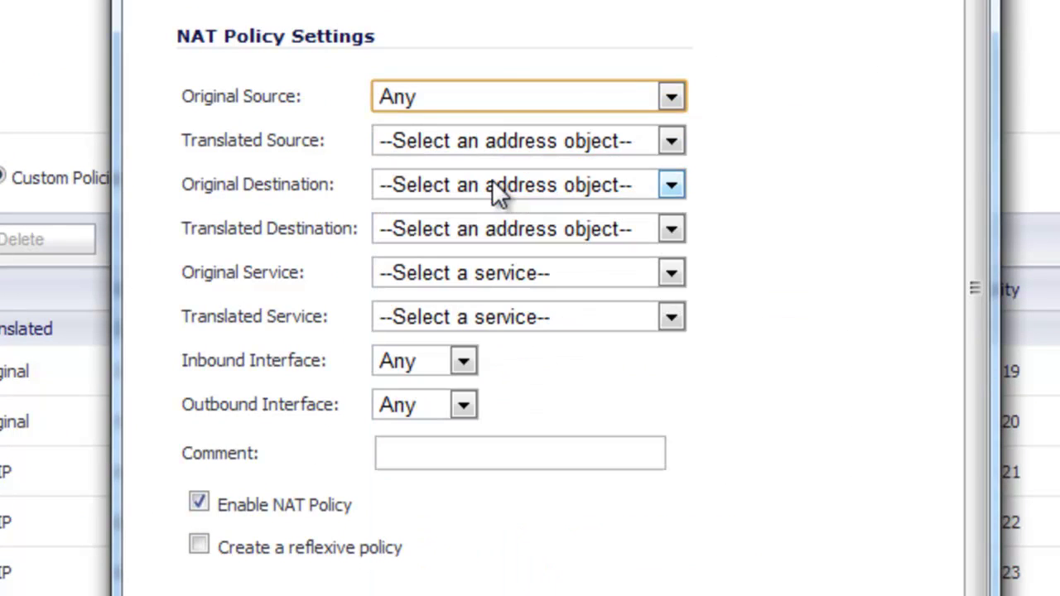
left_click(512, 137)
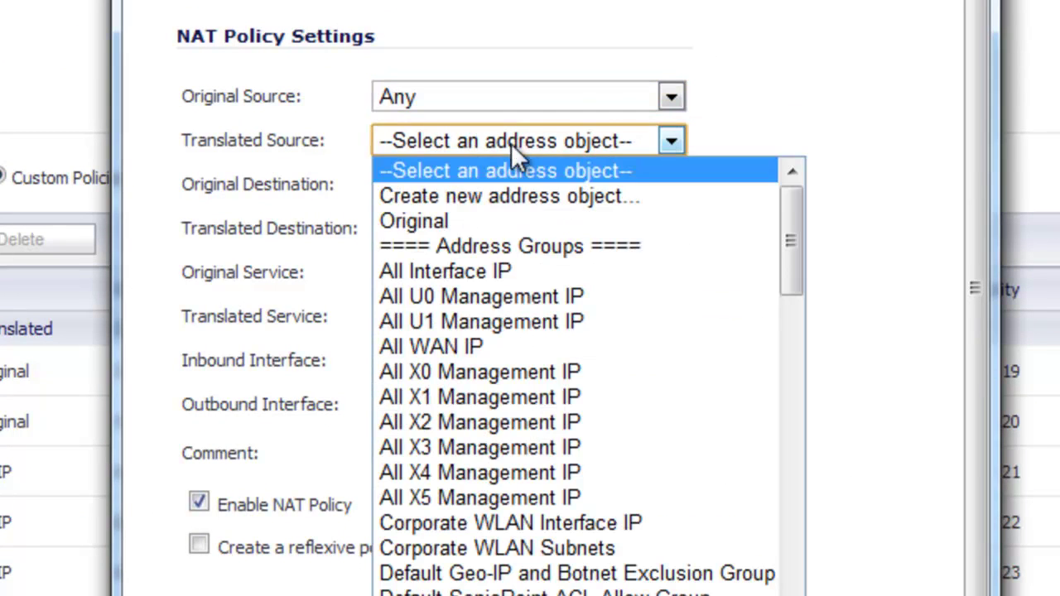
left_click(458, 220)
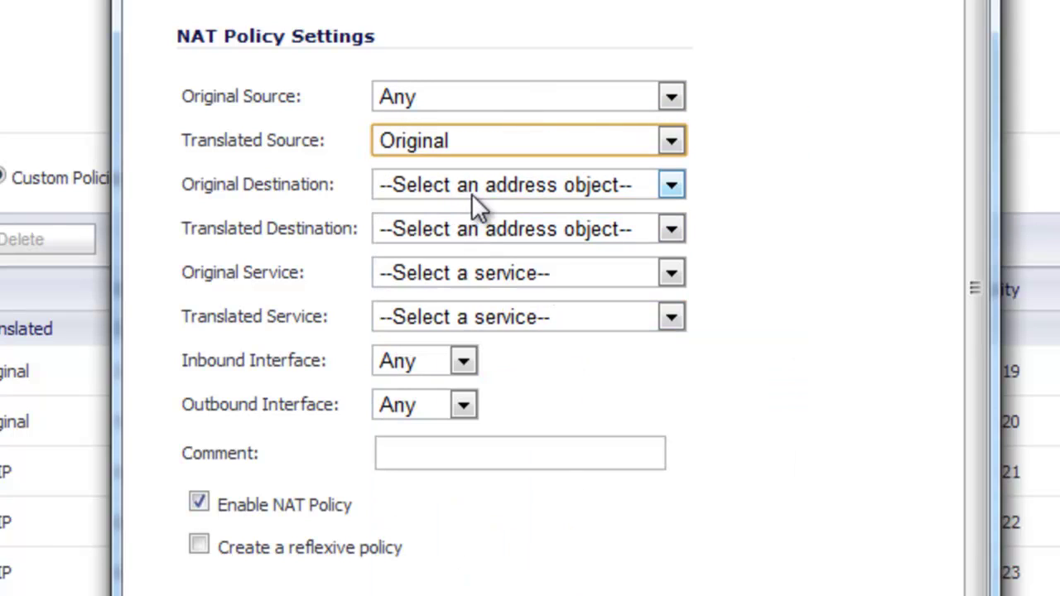
left_click(471, 182)
key("w")
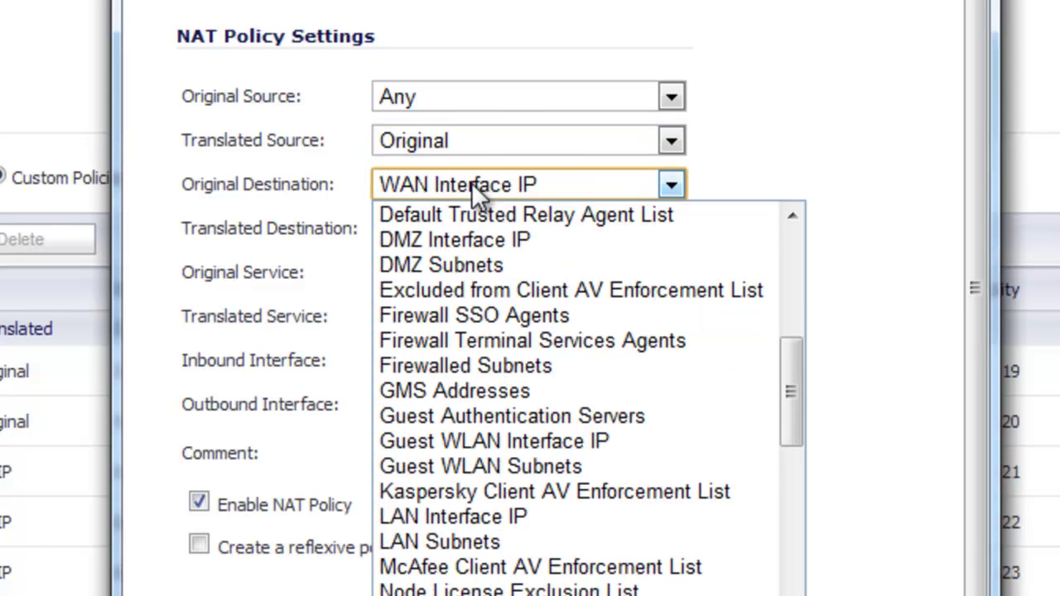
key("Return")
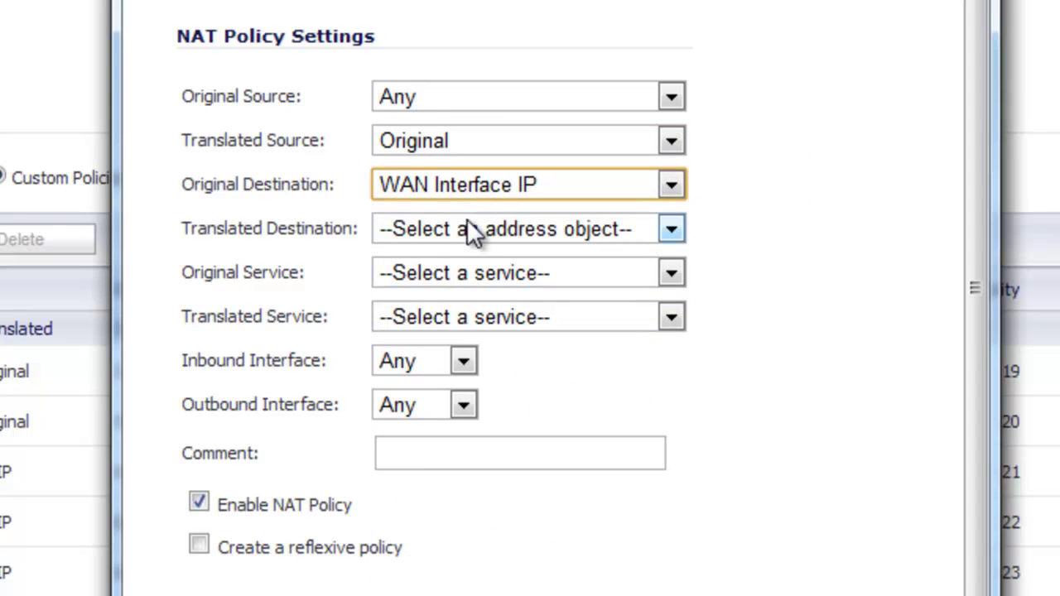
- Create a LAN host address object named "Email Server" with IP address 10.254.254.205 as the policy's translated destination
left_click(466, 229)
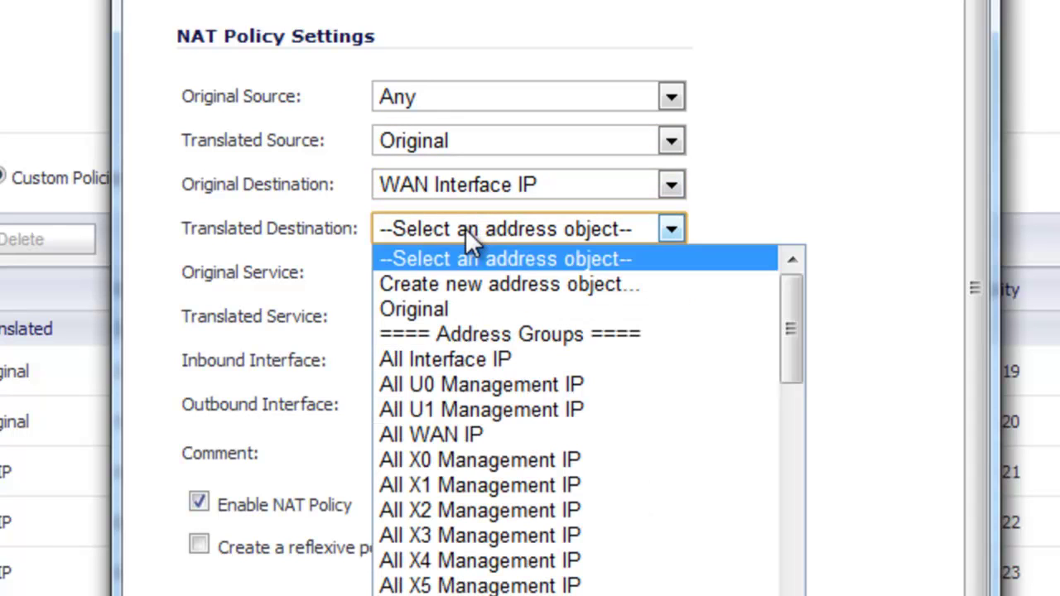
left_click(470, 292)
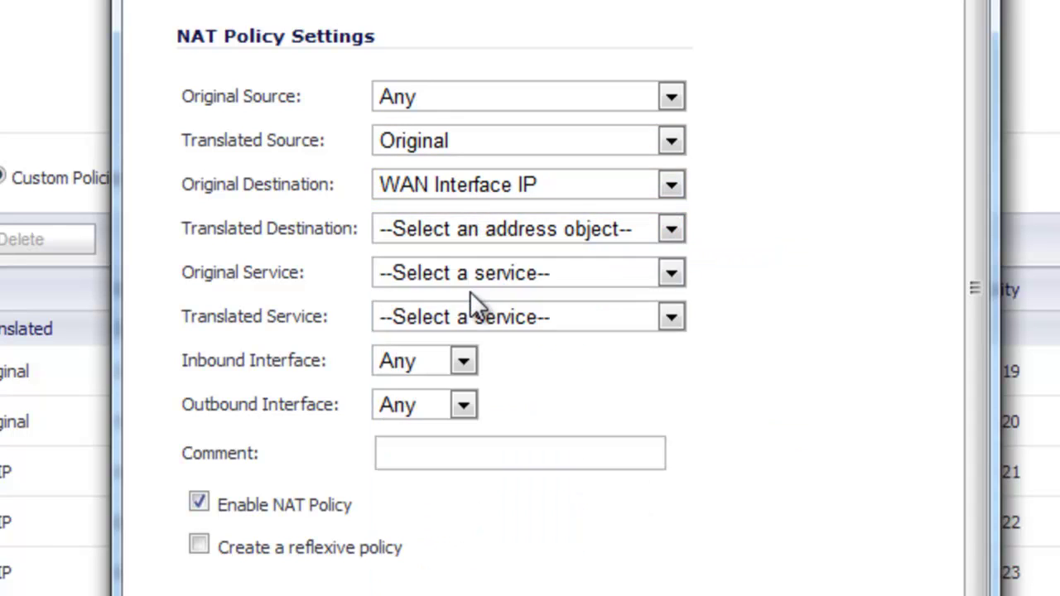
left_click(563, 330)
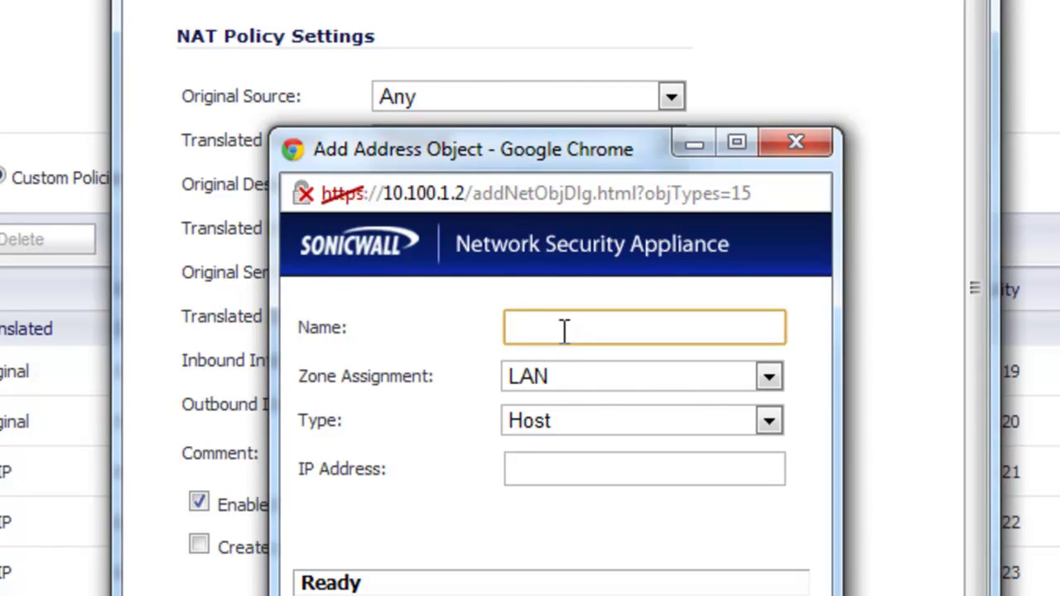
type("Email Server")
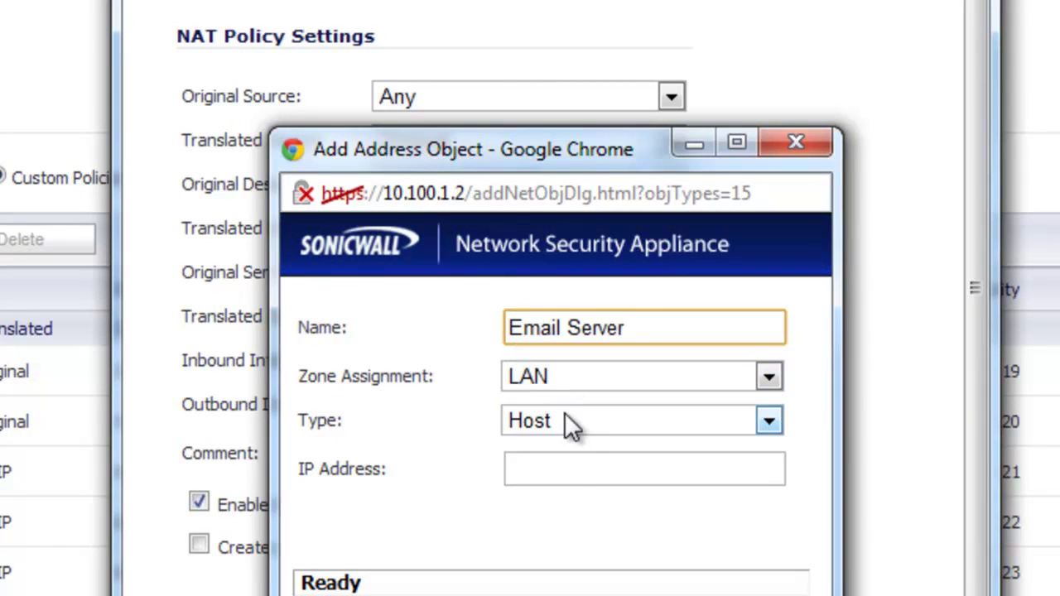
left_click(575, 472)
type("10")
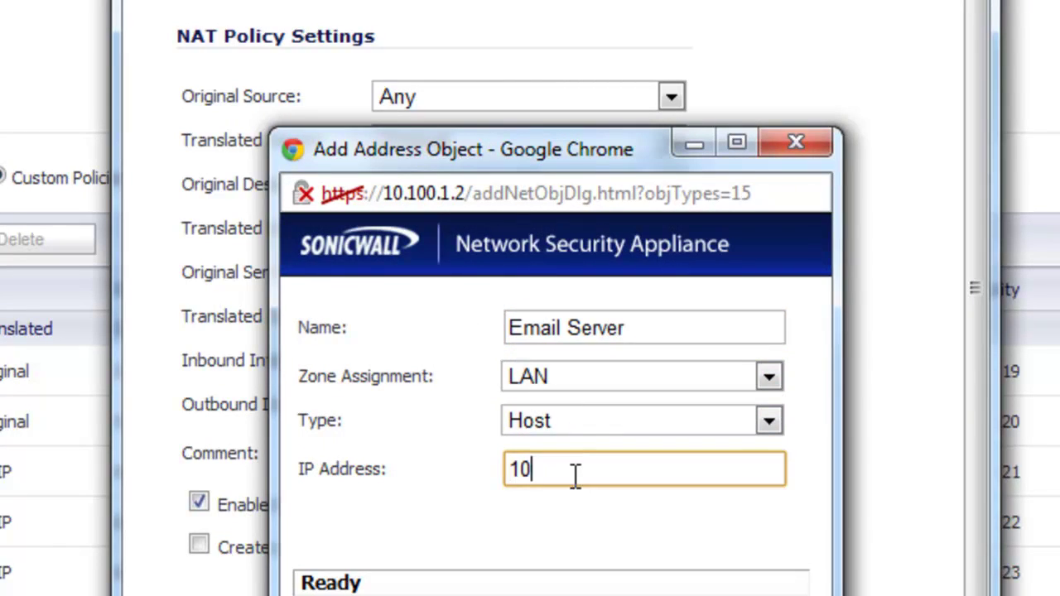
type(".254.254.205")
key("Return")
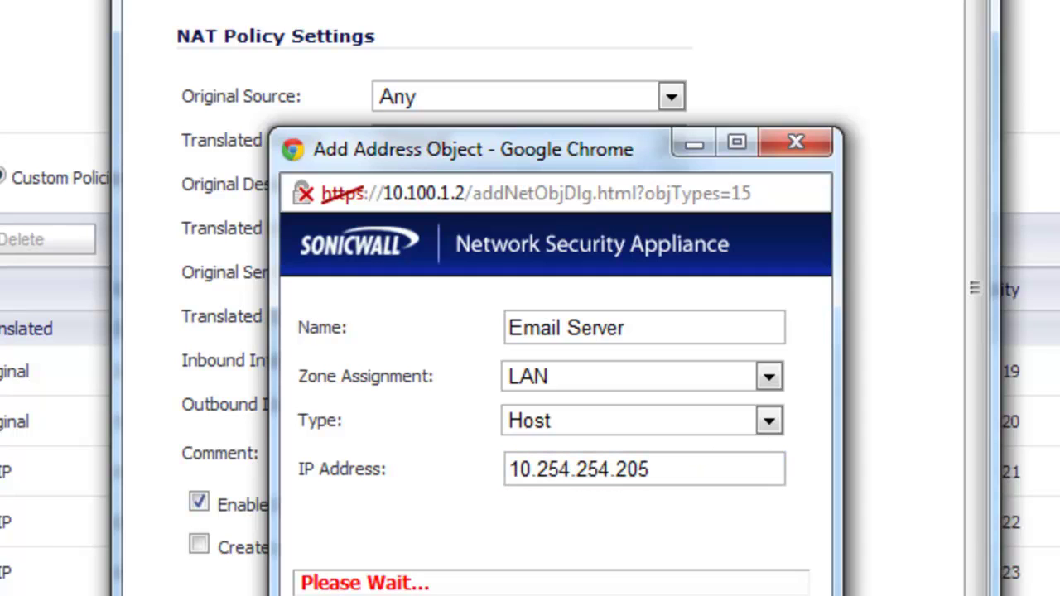
- Set the email NAT policy's original service to SMTP (Send E-Mail), translated service to Original and inbound interface to X1
left_click(495, 273)
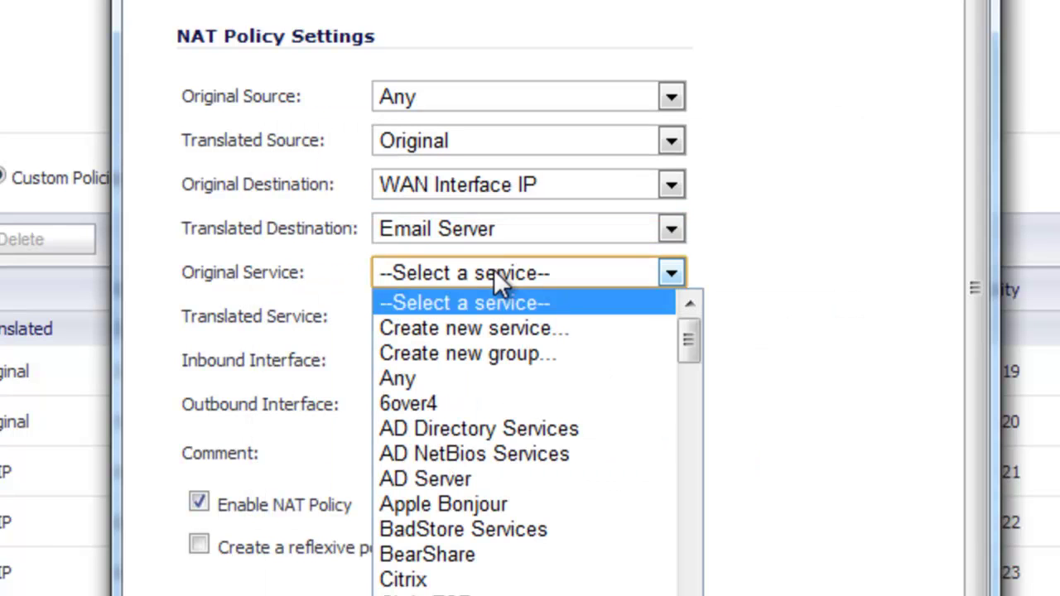
type("smt")
key("Return")
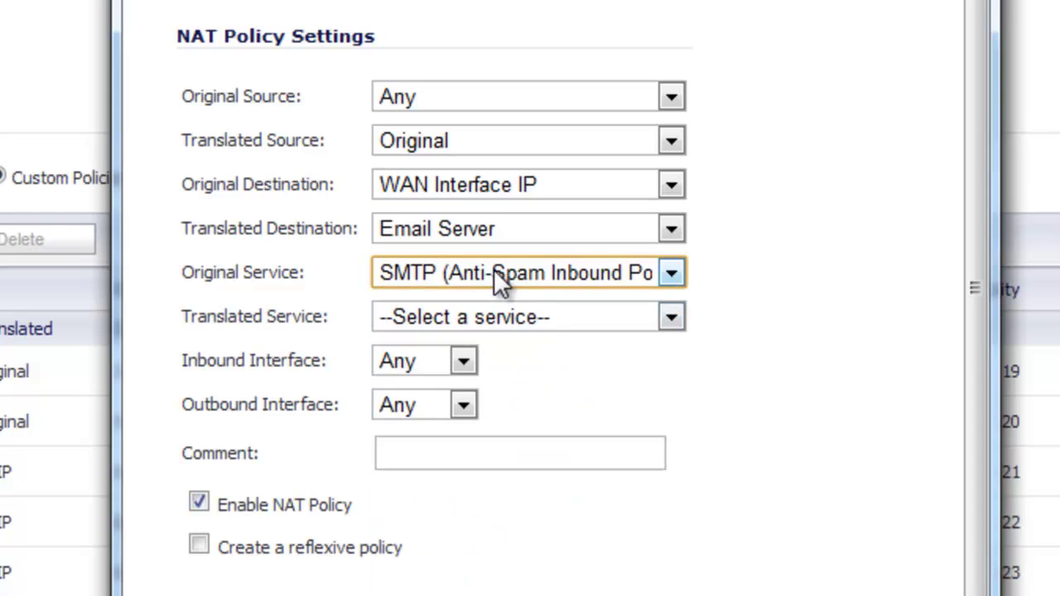
key("Down")
left_click(554, 318)
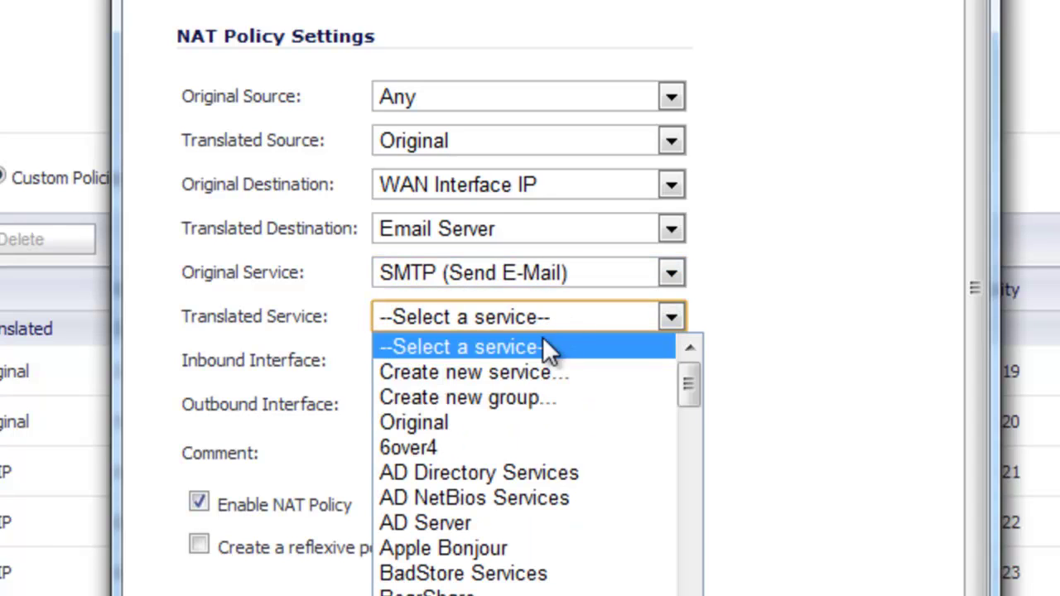
left_click(523, 418)
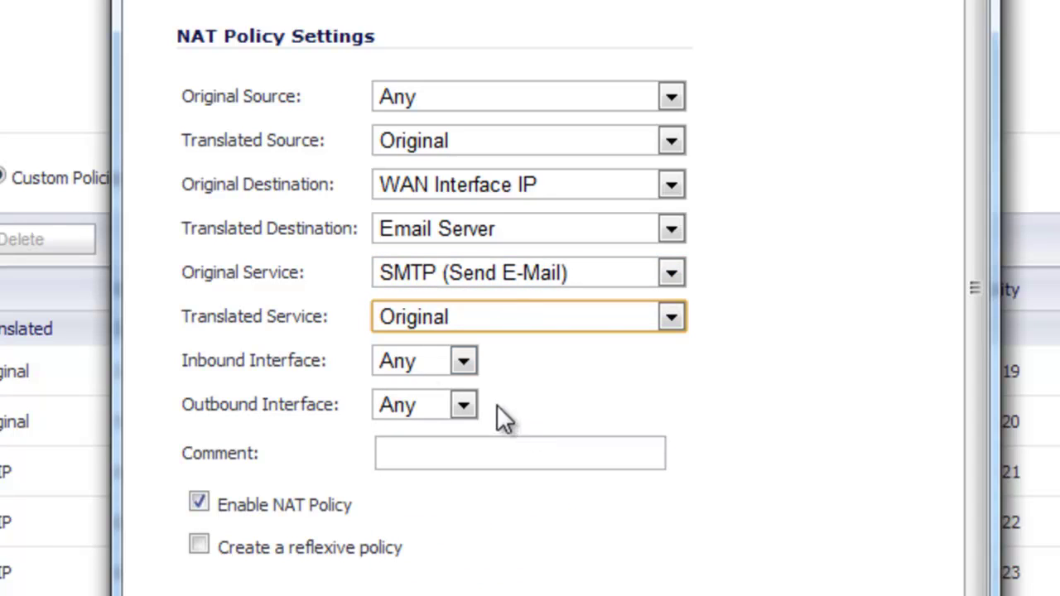
left_click(424, 360)
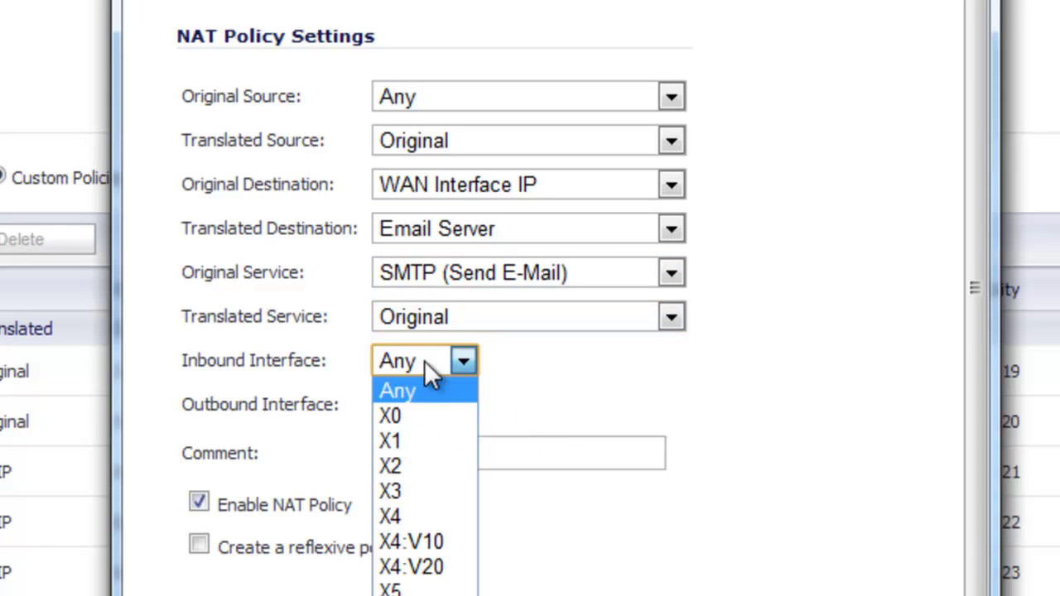
left_click(408, 441)
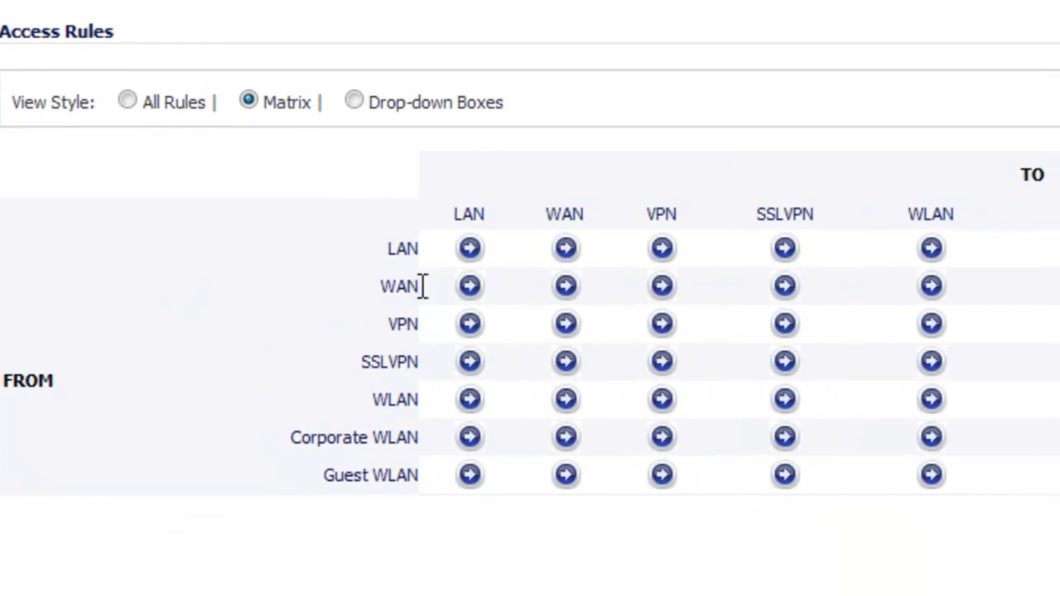
- Add a firewall access rule from WAN to LAN and set its service to SMTP (Send E-Mail)
left_click(473, 289)
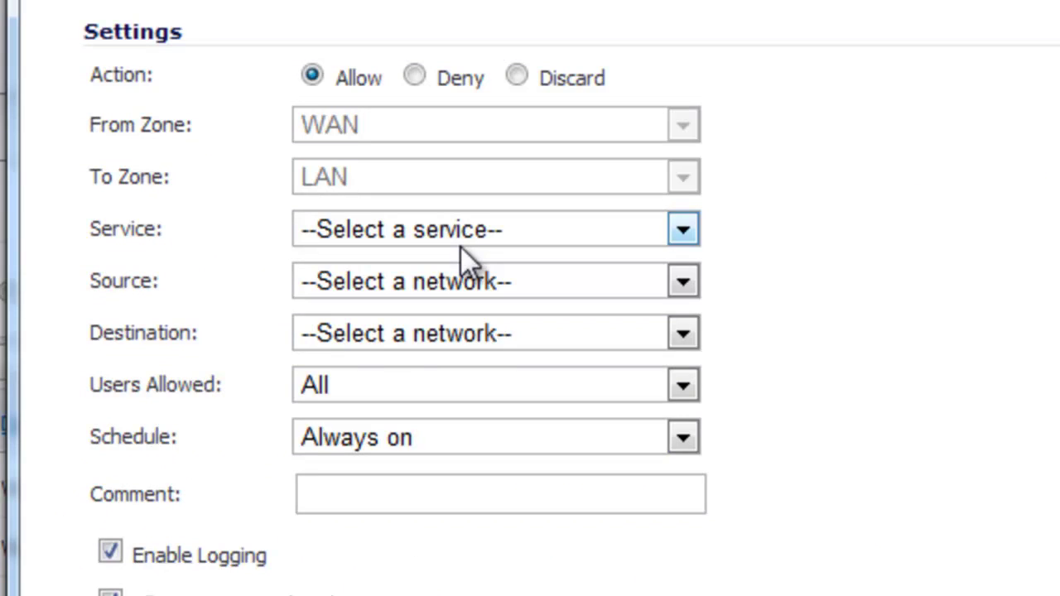
left_click(460, 232)
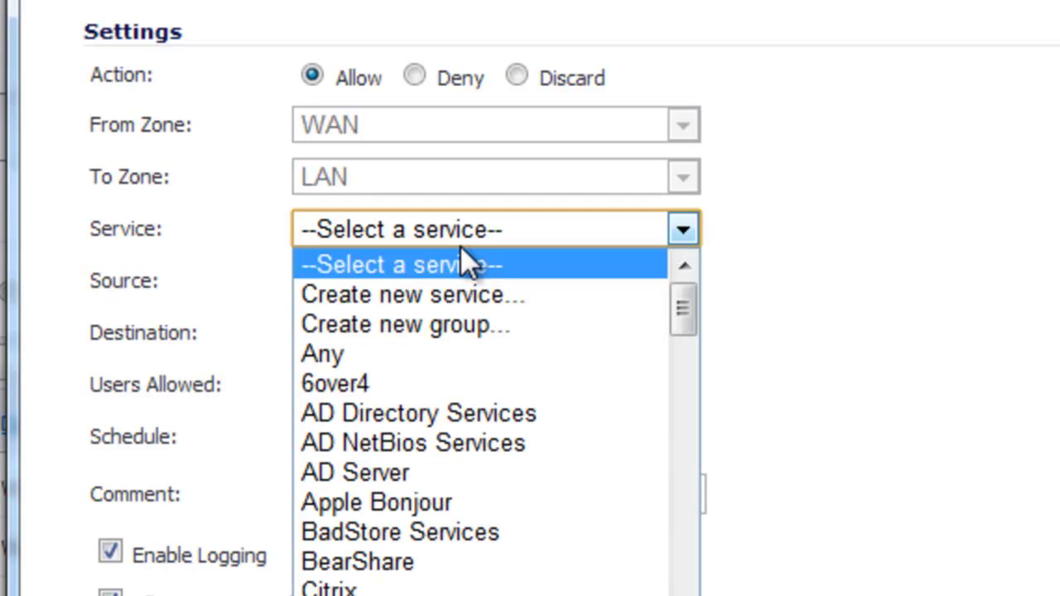
type("shsmt")
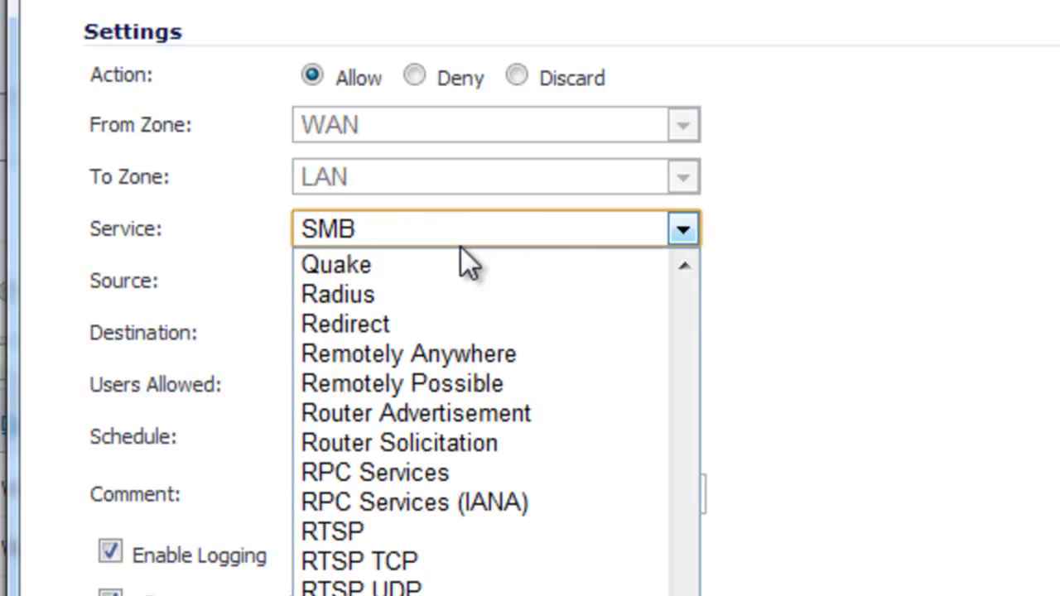
- Set the SMTP access rule's source to Any and its destination to WAN Interface IP
left_click(449, 282)
left_click(400, 389)
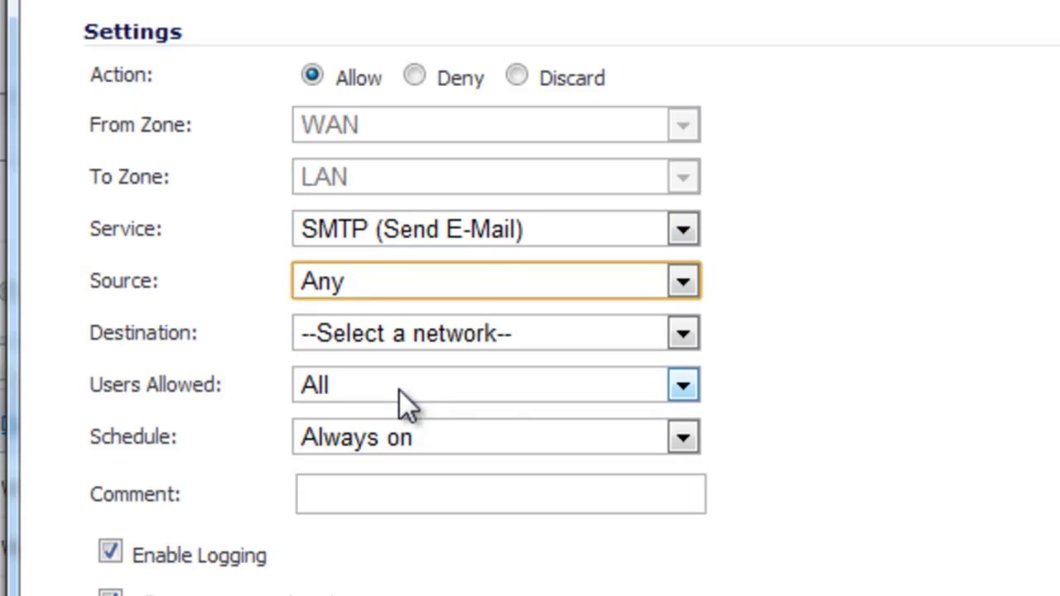
left_click(429, 338)
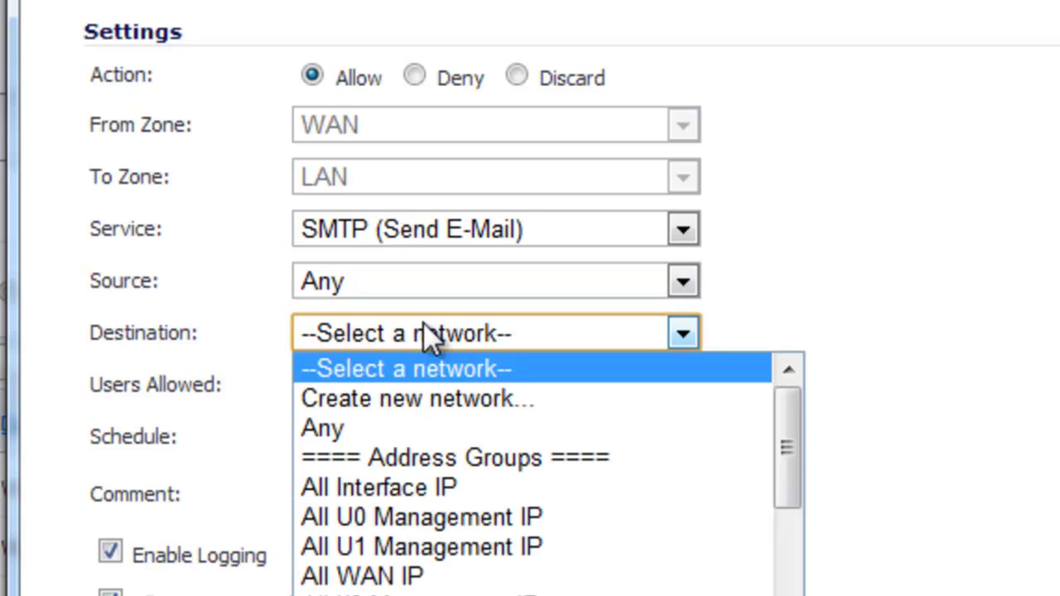
type("wan")
key("Return")
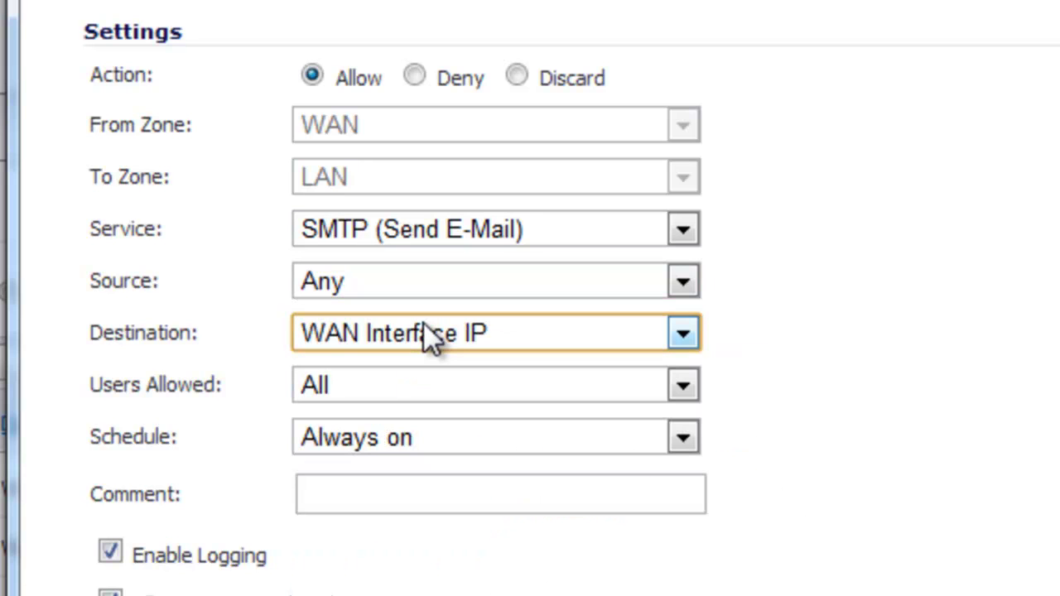